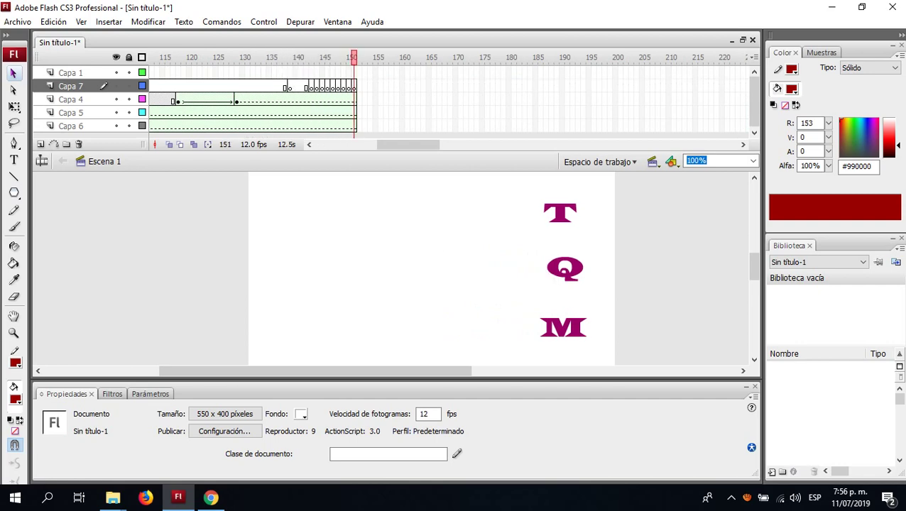
Create a new Flash file of type ActionScript 3.0.
click(15, 22)
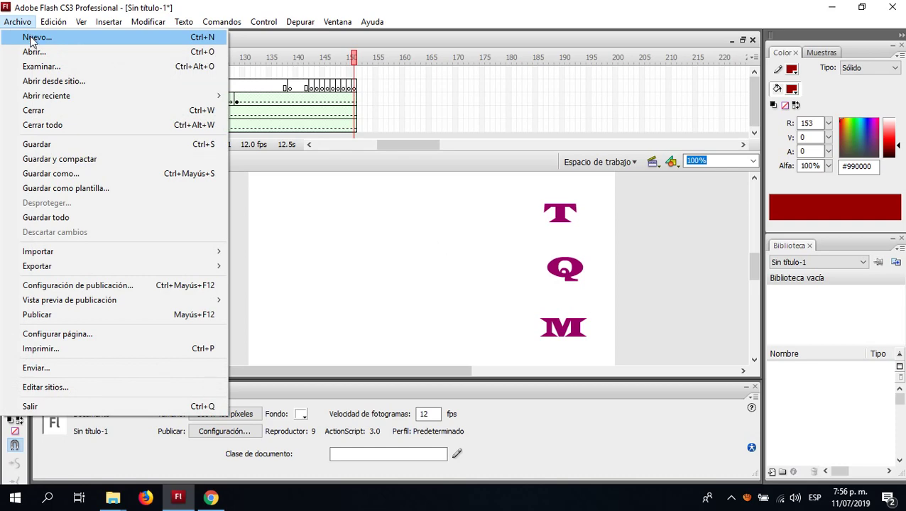
click(32, 41)
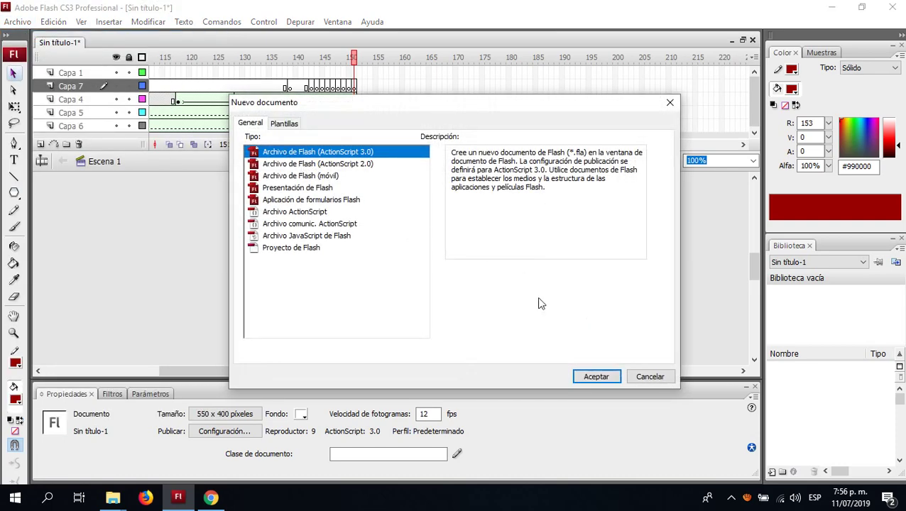
click(596, 377)
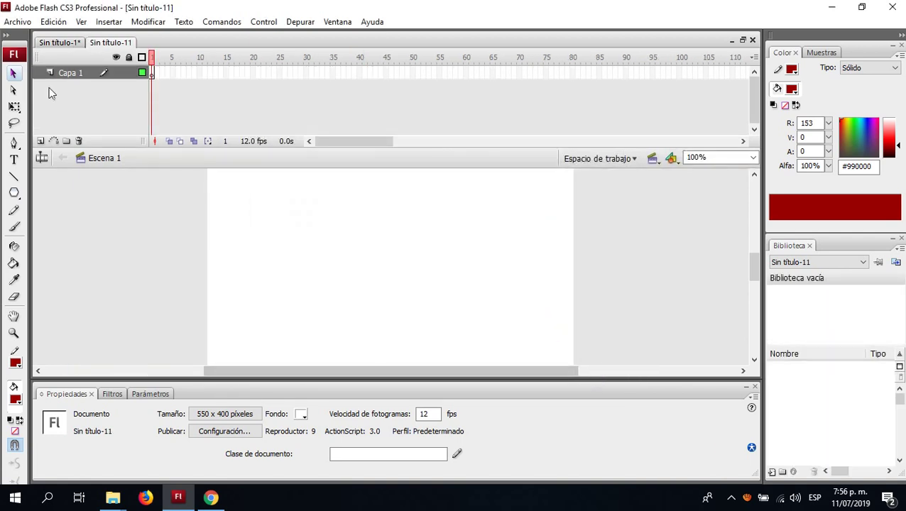
Set up the PolyStar tool on frame 1 with star style, 5 sides and a star point size of 0.50.
click(151, 73)
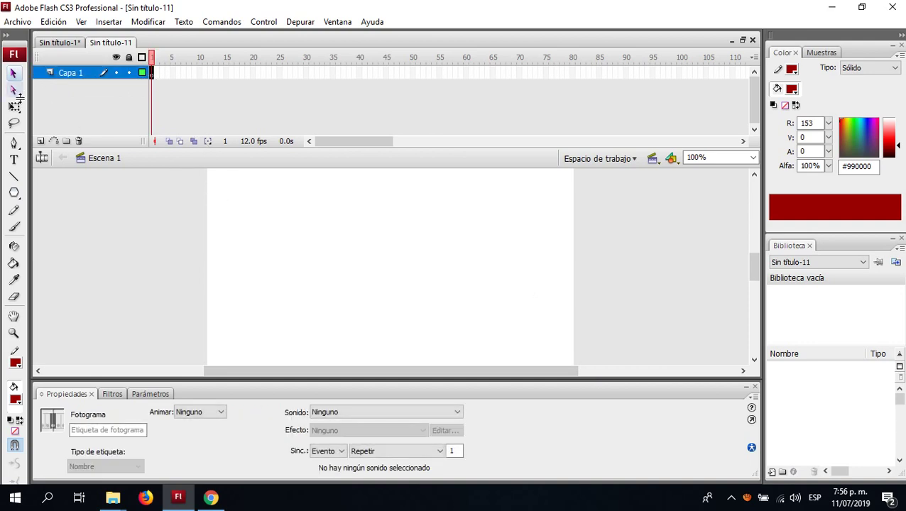
click(14, 196)
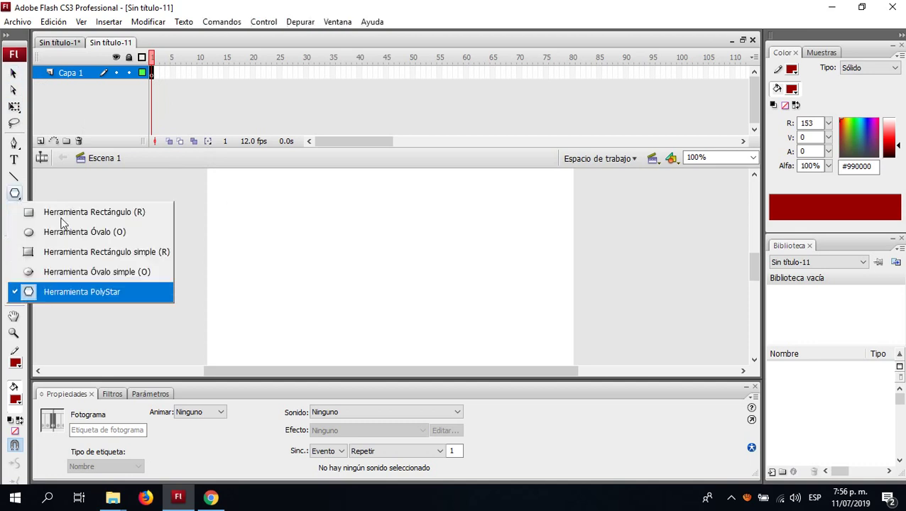
click(99, 292)
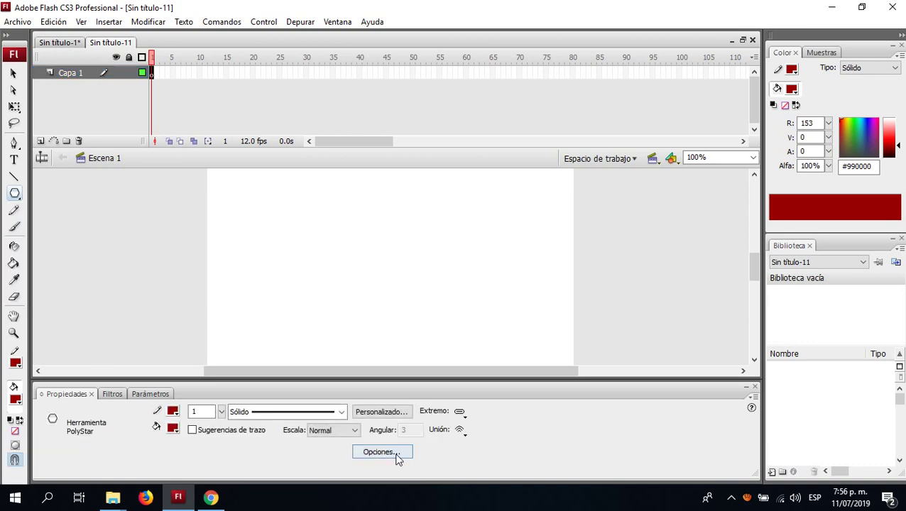
click(398, 455)
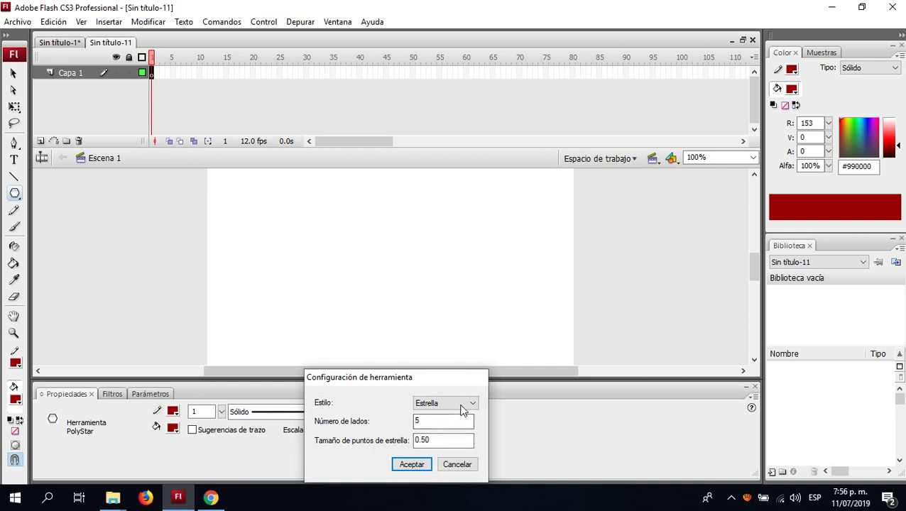
click(460, 406)
click(441, 421)
click(419, 465)
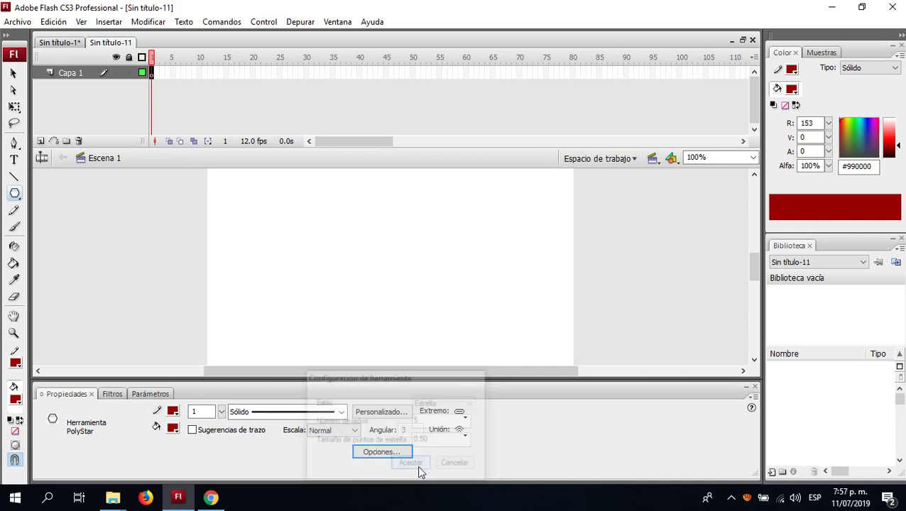
Draw a small star near the stage's upper-left corner with dark red #990000 as both stroke and fill.
click(172, 411)
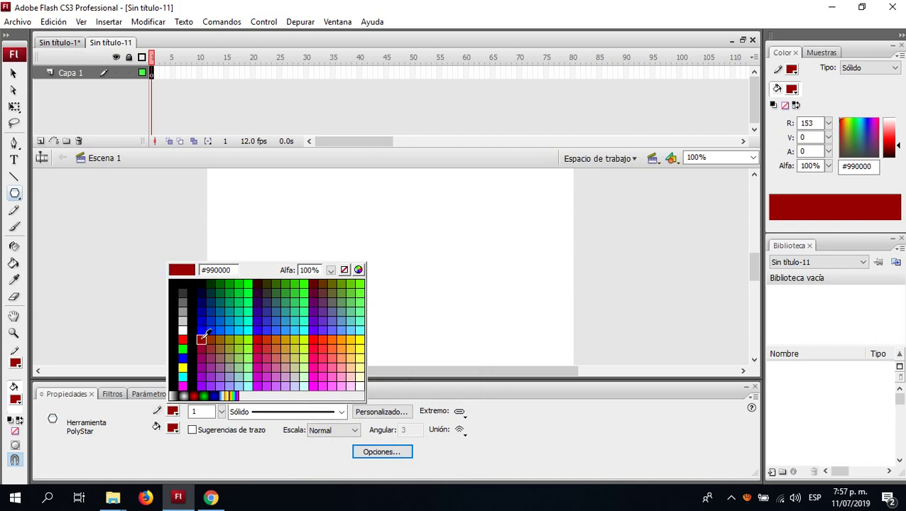
click(202, 333)
click(172, 427)
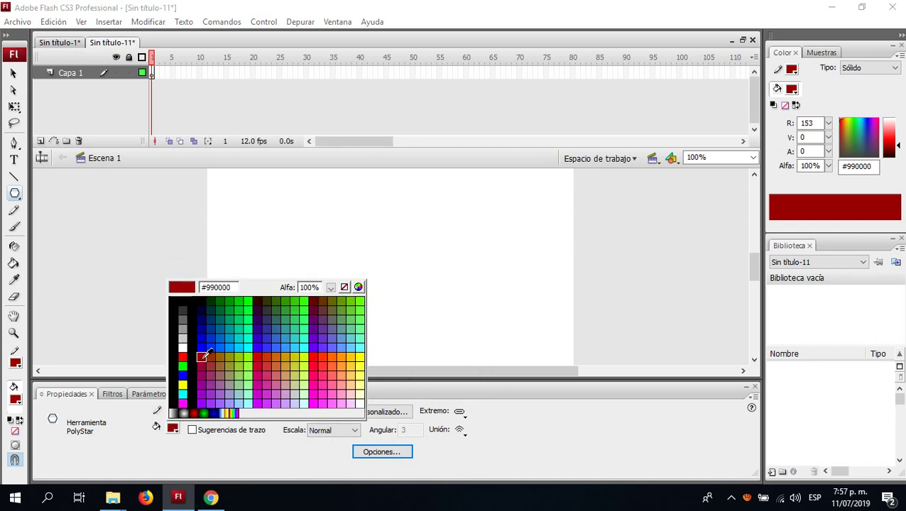
click(210, 355)
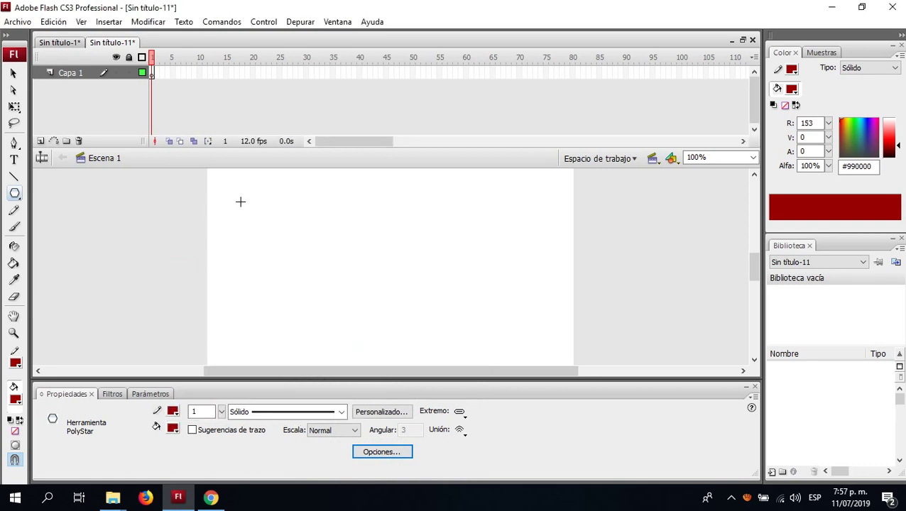
drag(240, 205, 247, 223)
Extend Capa 1 with a frame at frame 70 and insert a blank keyframe at frame 71.
click(518, 73)
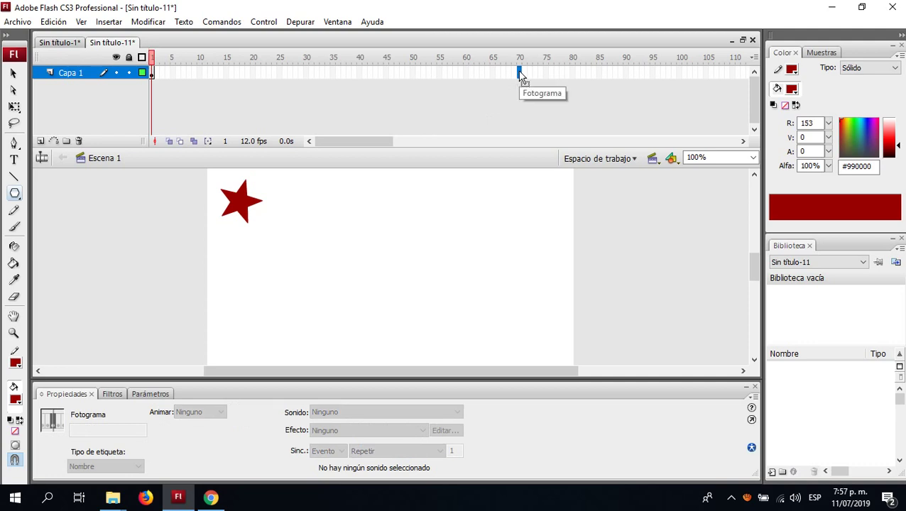
right_click(519, 76)
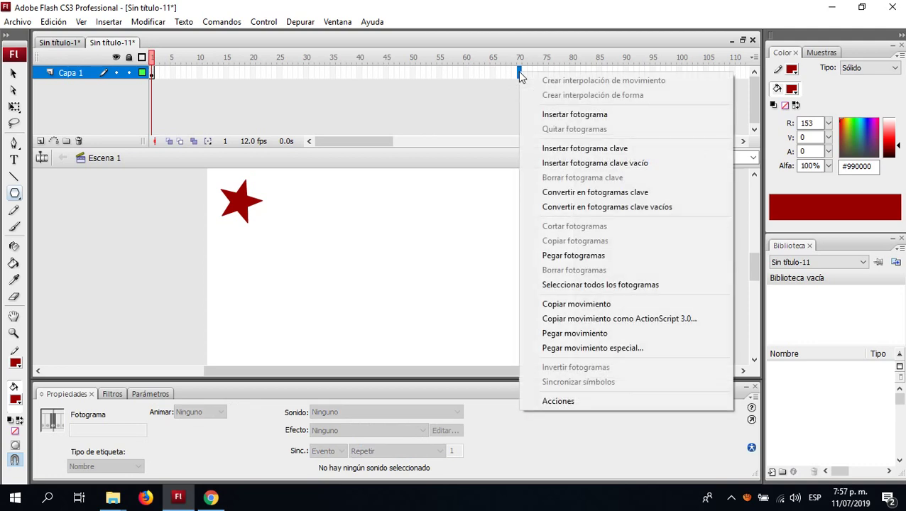
click(569, 115)
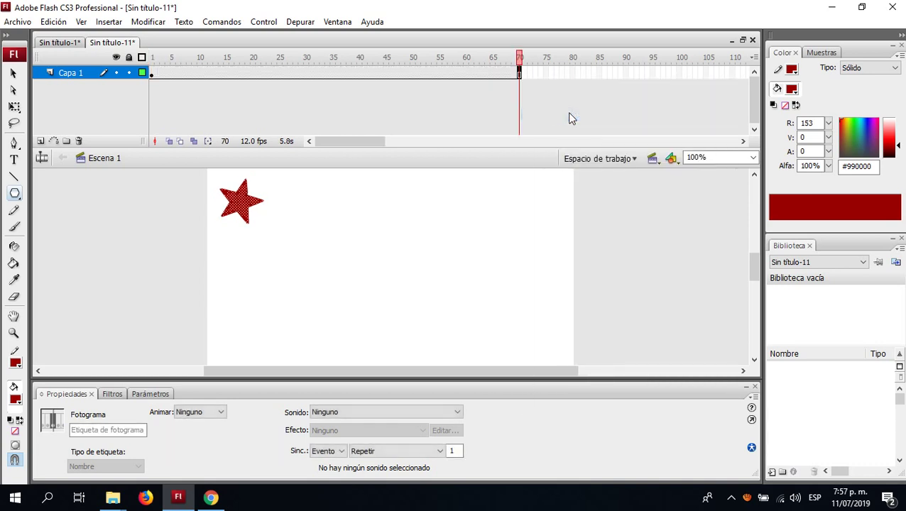
click(524, 75)
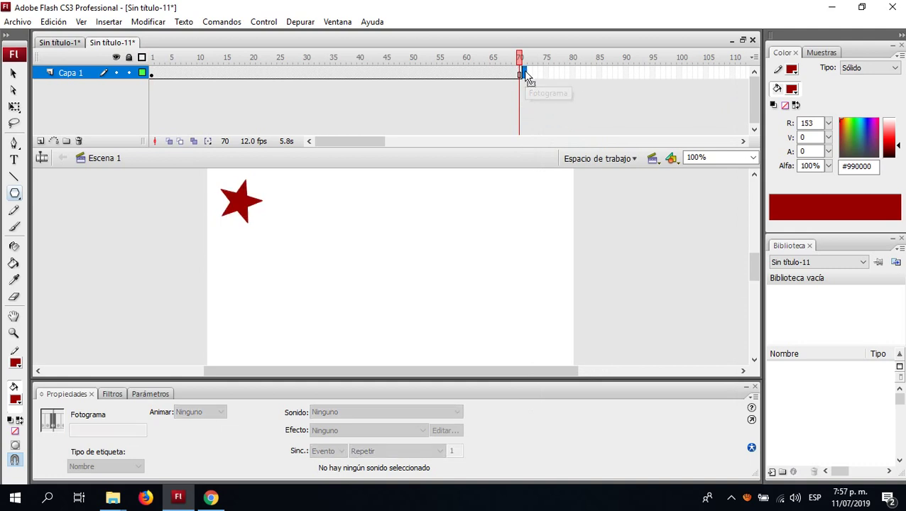
right_click(526, 73)
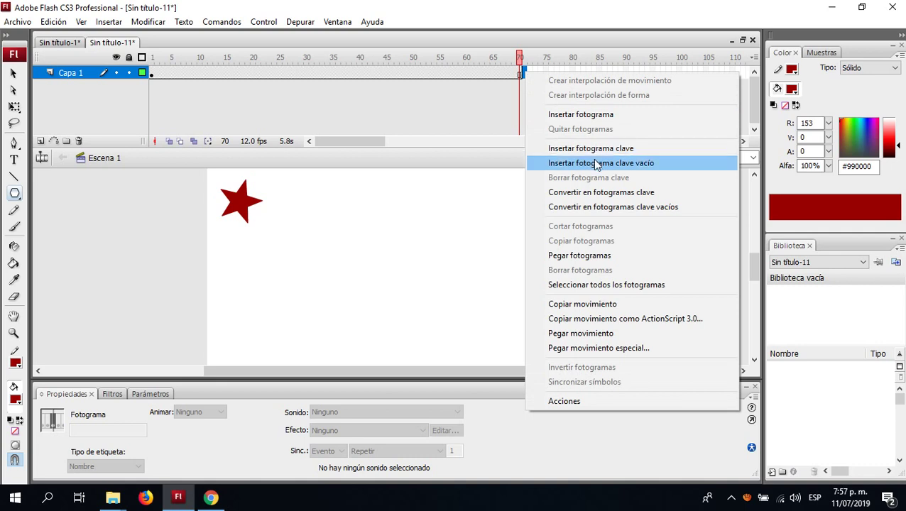
click(596, 163)
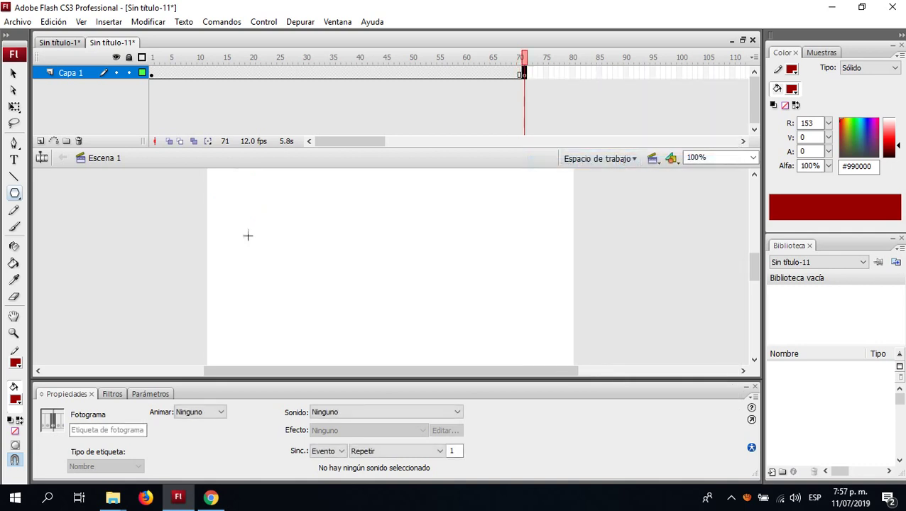
Draw three dark red stars in a vertical column at the middle of the stage on frame 71.
drag(390, 201, 399, 216)
drag(384, 260, 398, 280)
drag(370, 318, 380, 342)
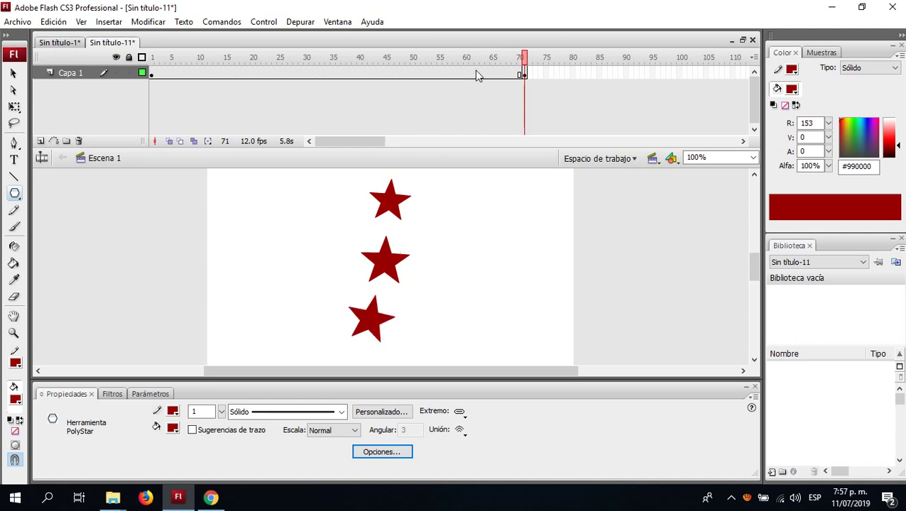
Create a shape tween on Capa 1 from the single star to the three stars and play it back.
click(440, 74)
right_click(439, 74)
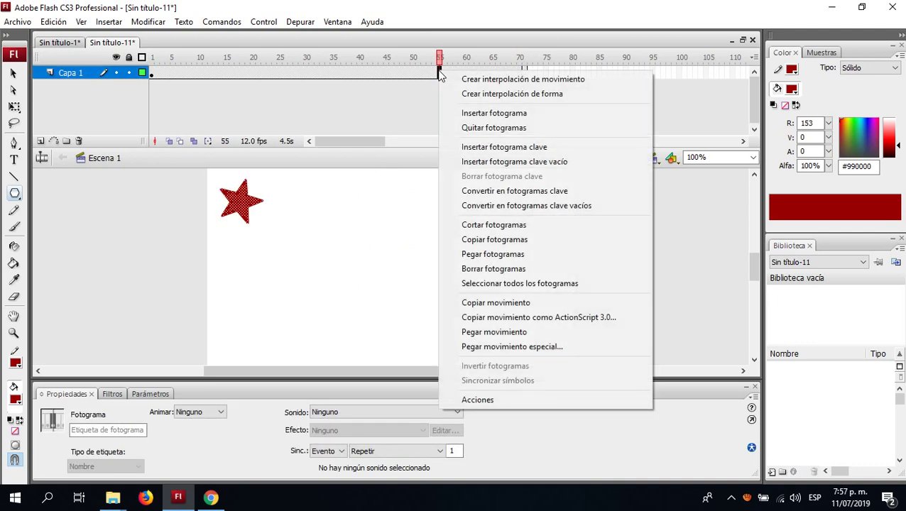
click(506, 95)
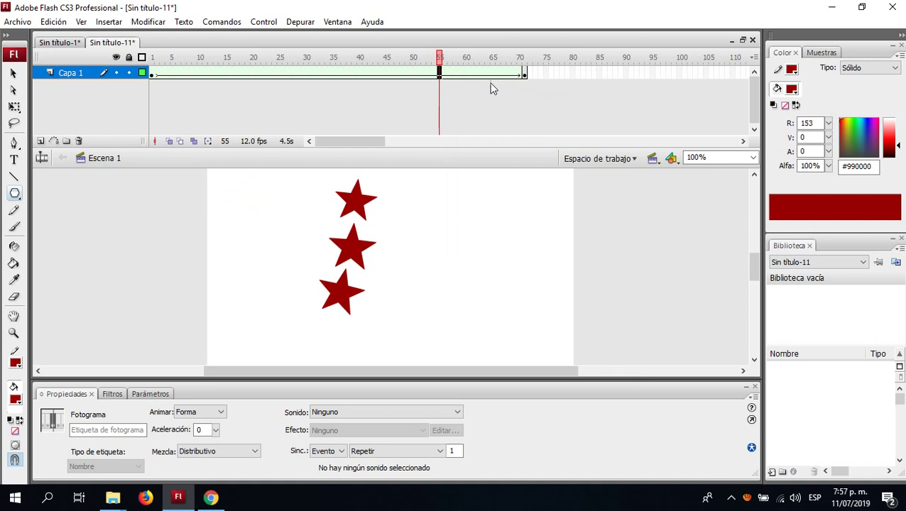
key(Return)
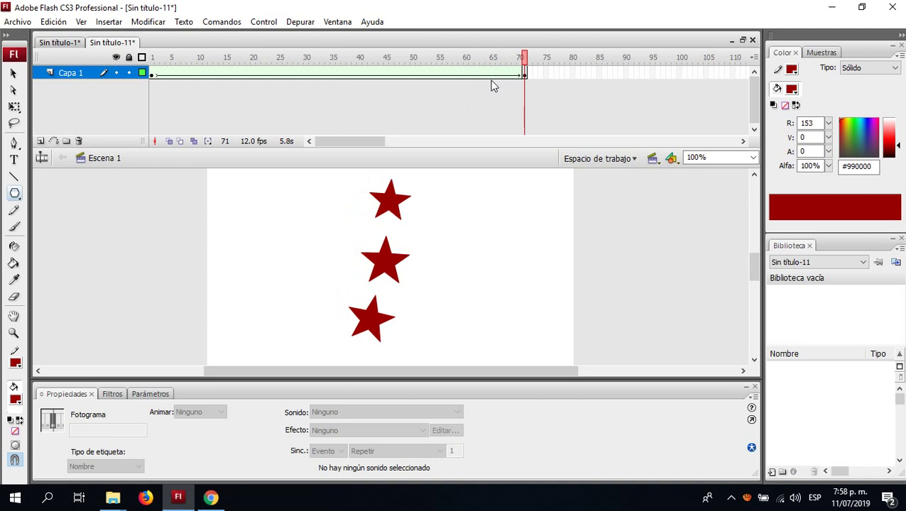
Insert a keyframe at frame 72 of Capa 1 and distribute its three stars to separate layers.
right_click(530, 73)
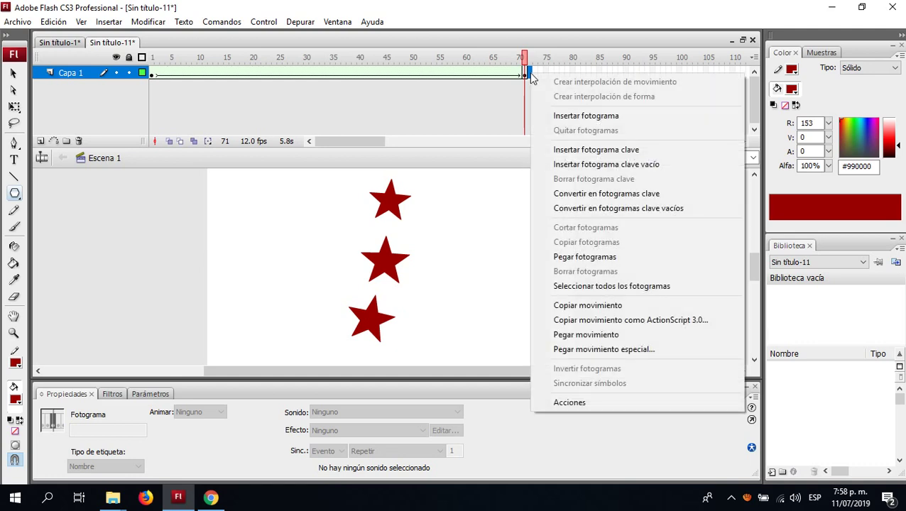
click(589, 150)
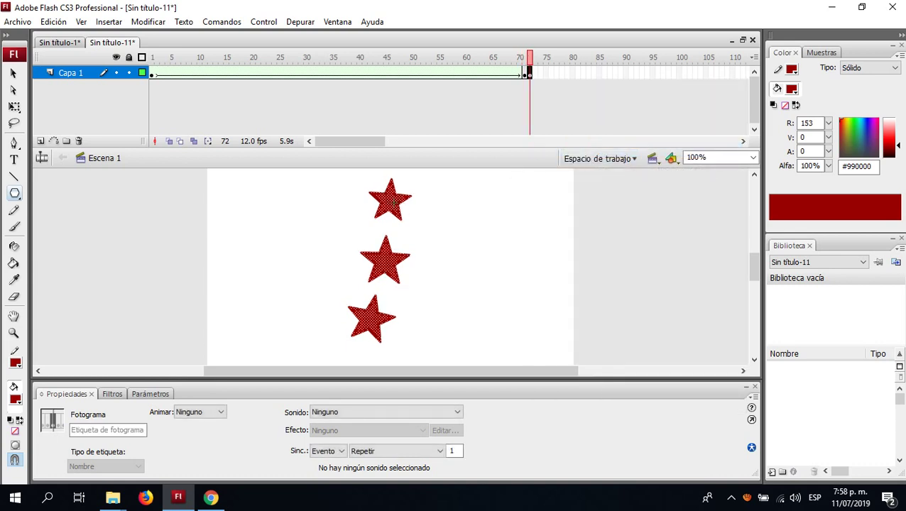
right_click(394, 205)
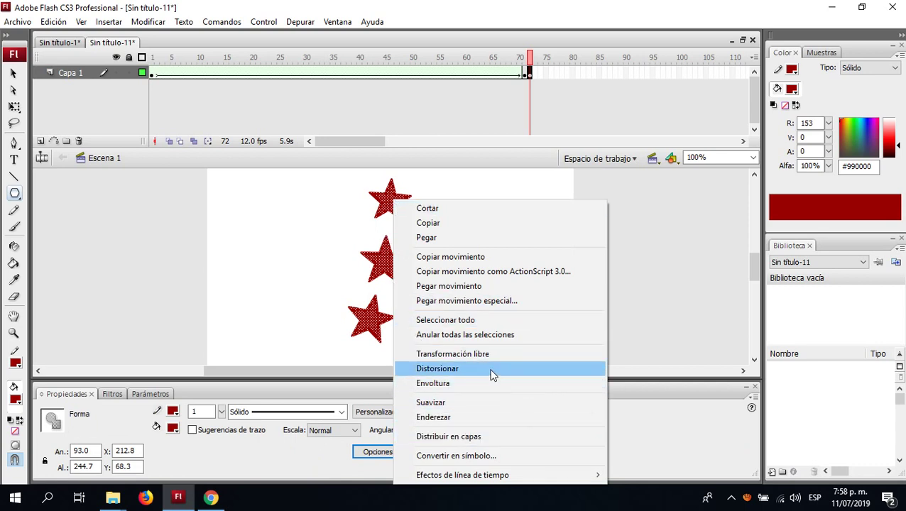
click(468, 440)
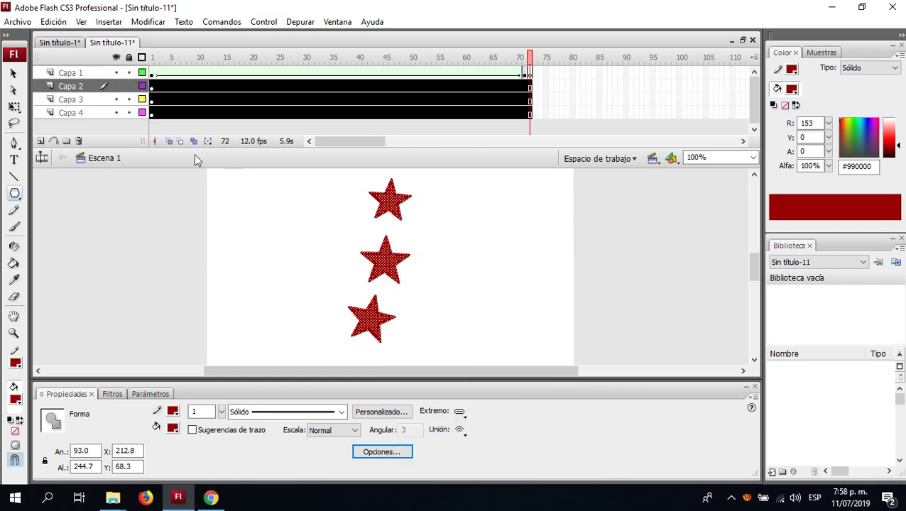
Move the frame spans of Capa 2, Capa 3 and Capa 4 along the timeline so they start at frame 72.
drag(154, 92, 534, 99)
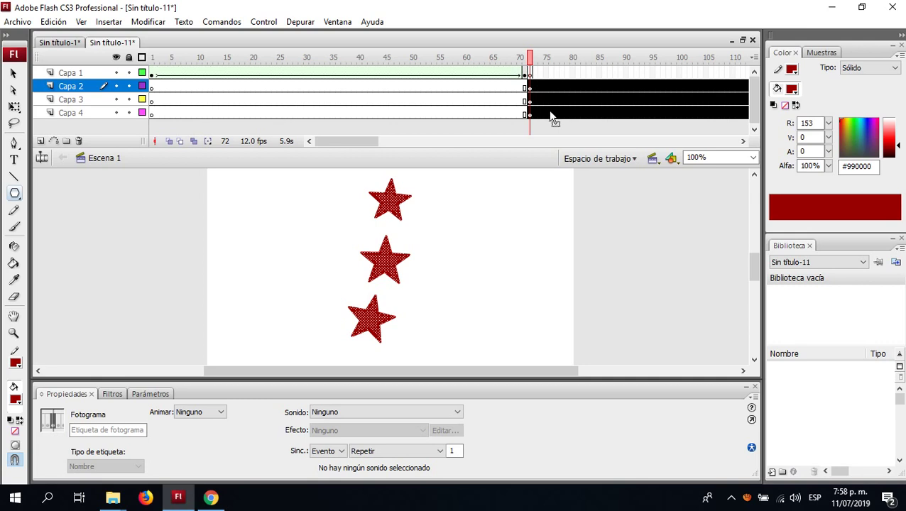
drag(353, 139, 380, 142)
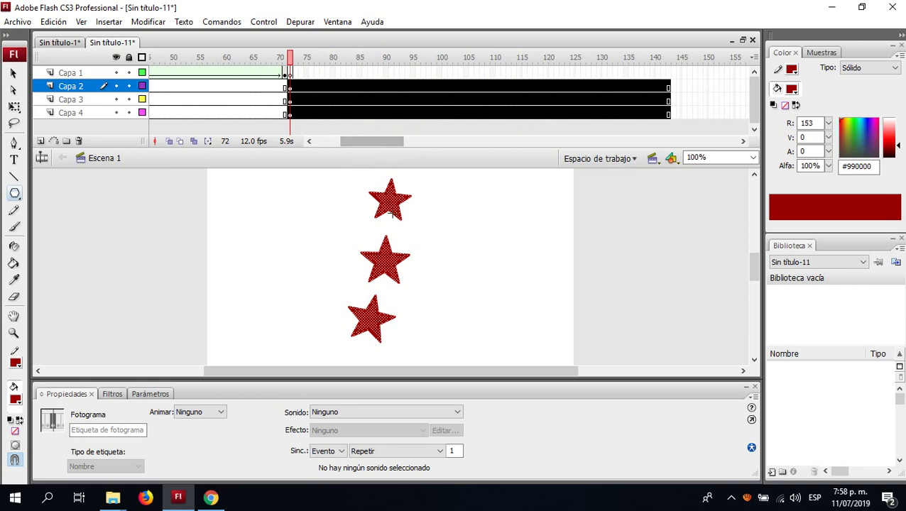
Identify the layer holding the uppermost star and insert a keyframe at frame 85 on that layer, Capa 4.
click(13, 73)
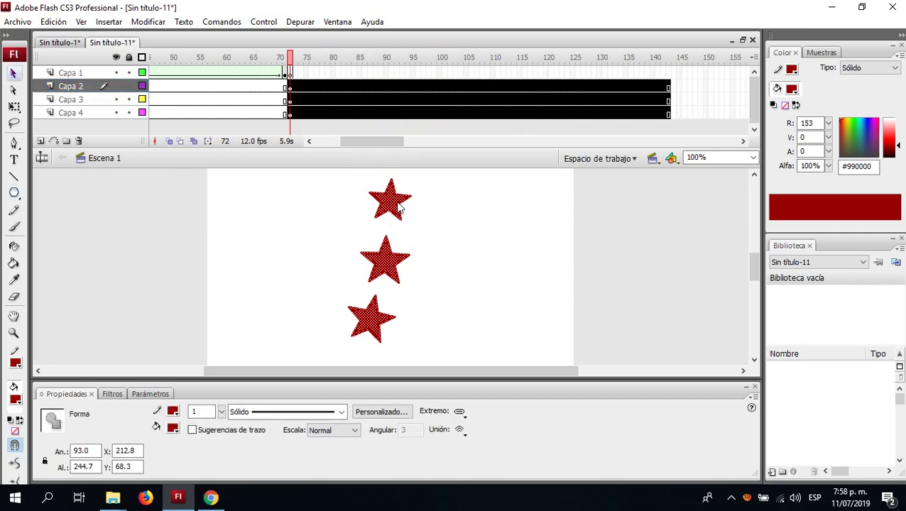
click(355, 111)
click(356, 112)
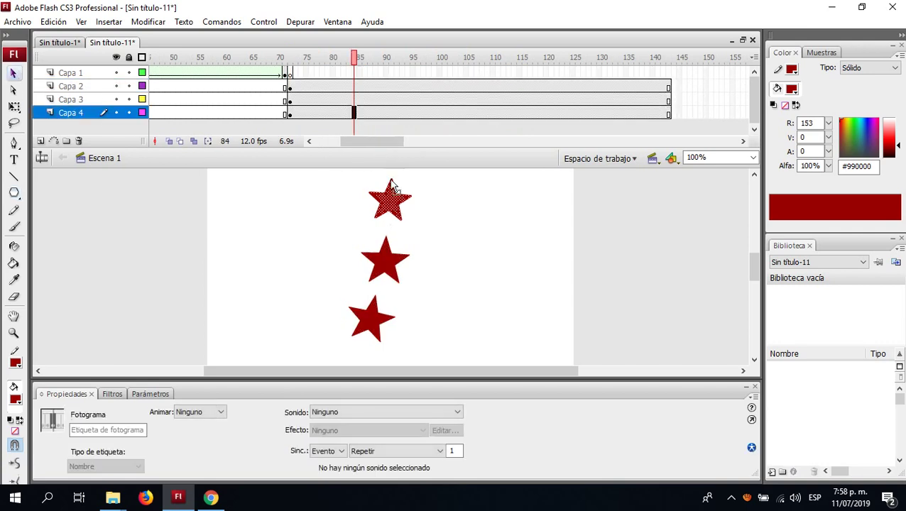
click(392, 200)
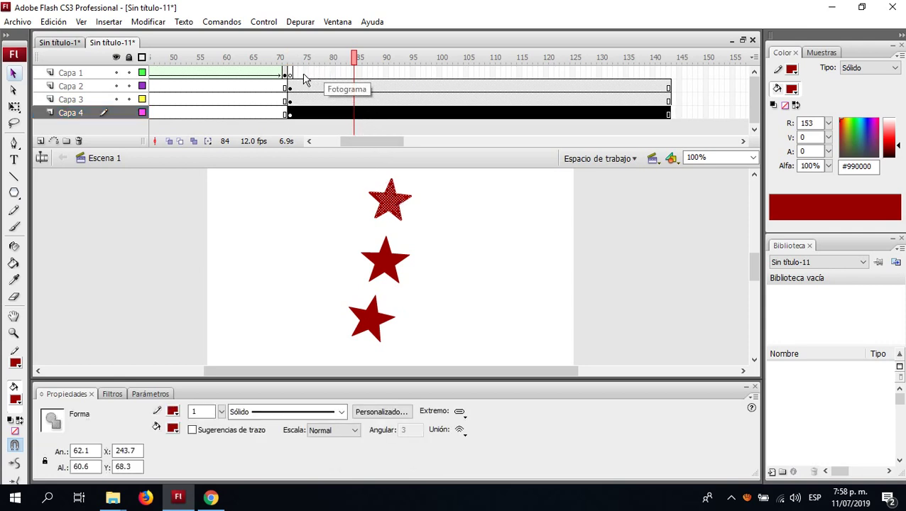
click(357, 68)
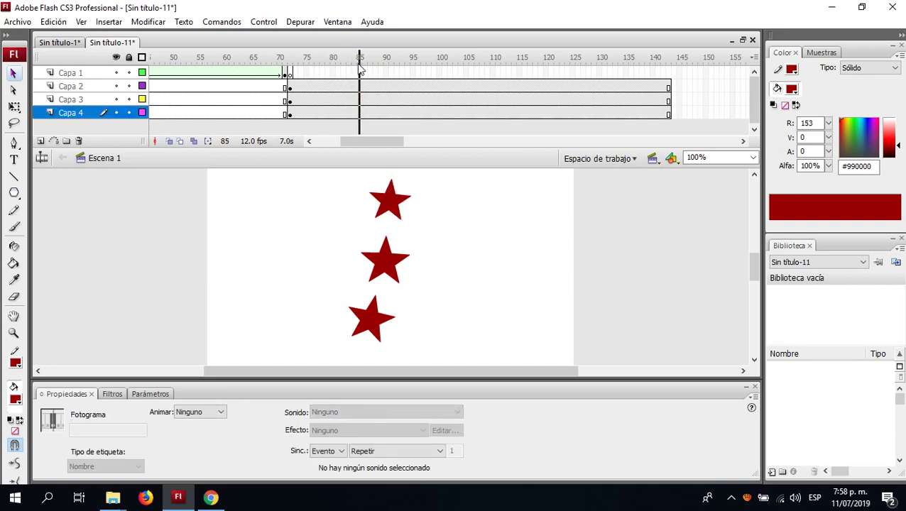
click(360, 115)
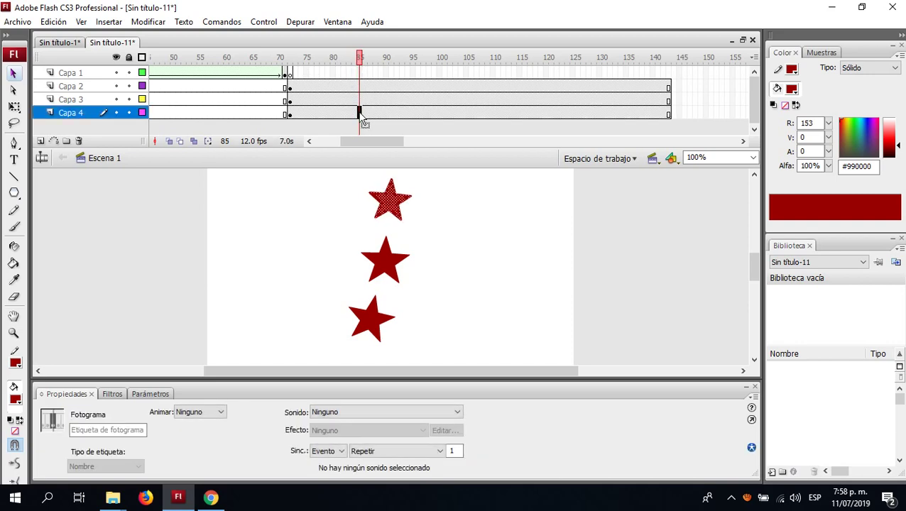
right_click(360, 116)
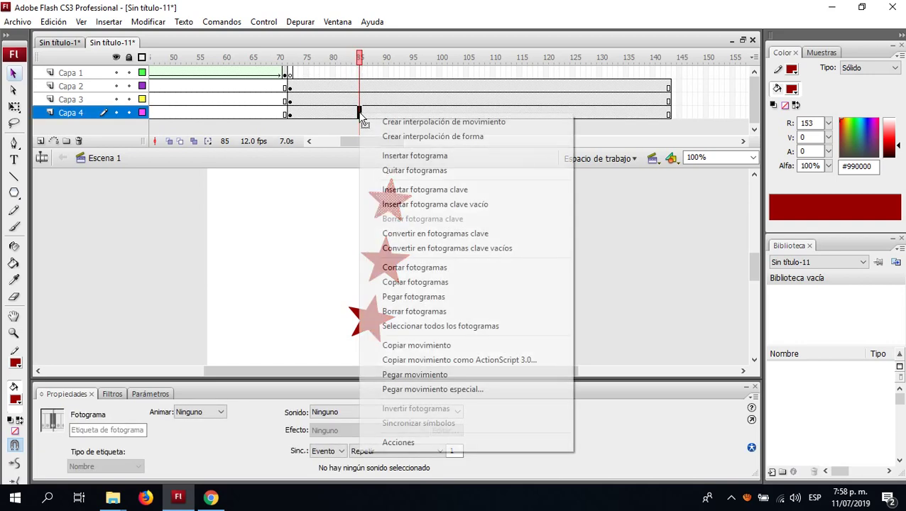
click(474, 189)
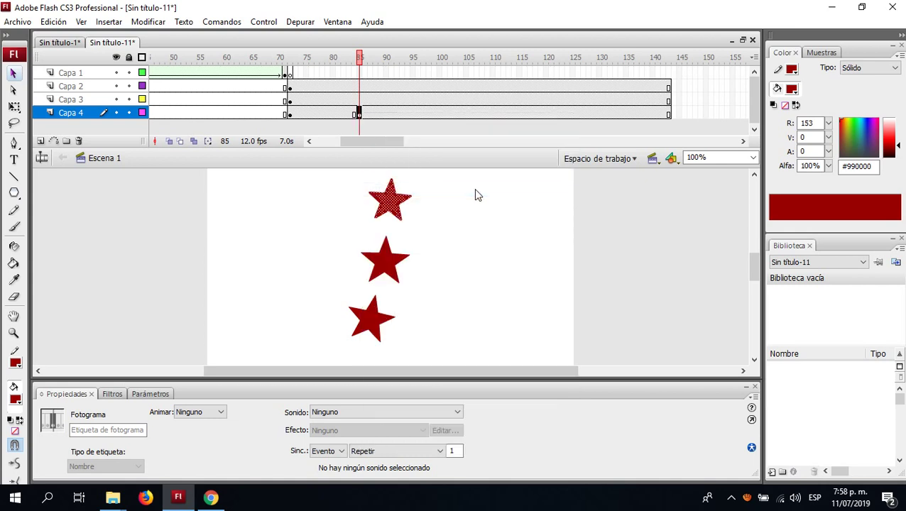
Insert a blank keyframe at frame 95 of Capa 4.
click(413, 114)
right_click(413, 113)
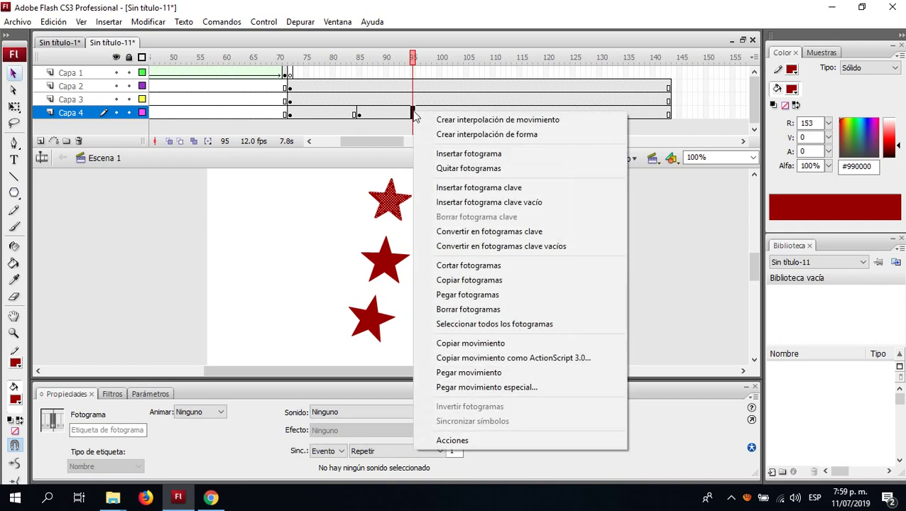
click(526, 204)
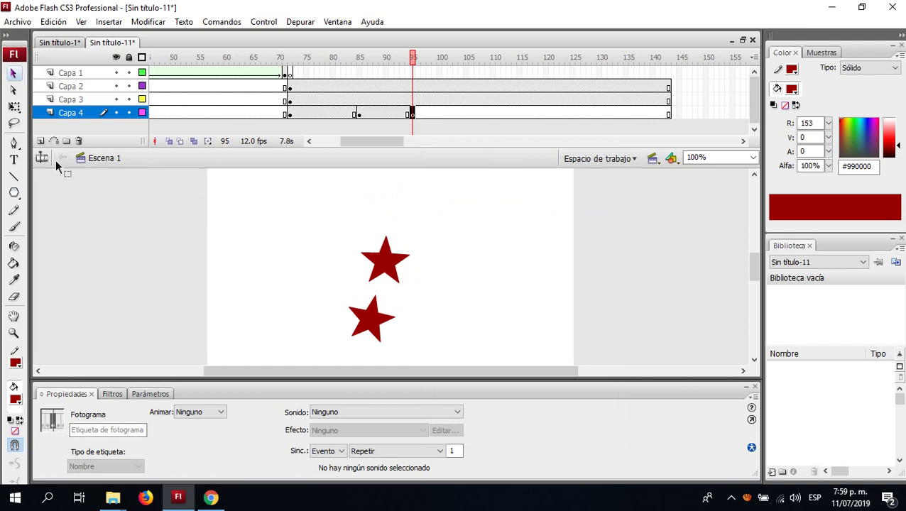
Add the static text "T" in Wide Latin, size 46, to the right of where the uppermost star was.
click(15, 161)
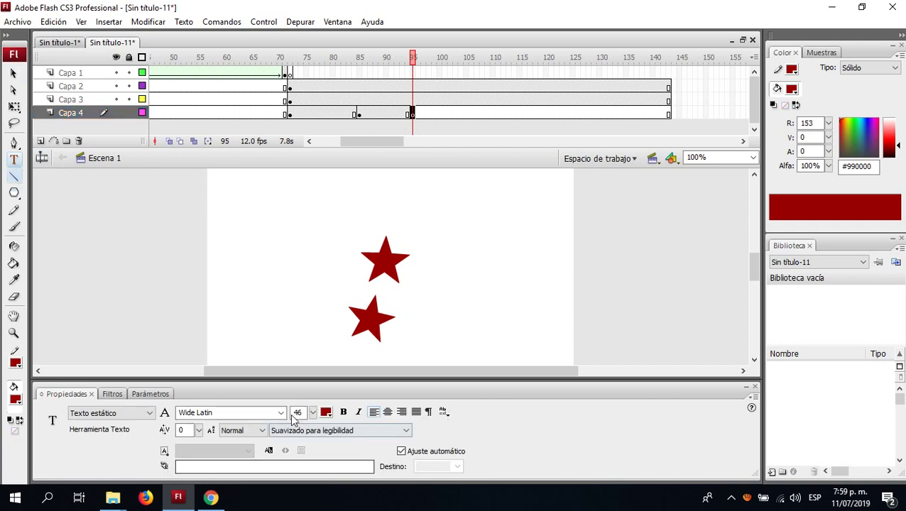
double_click(302, 414)
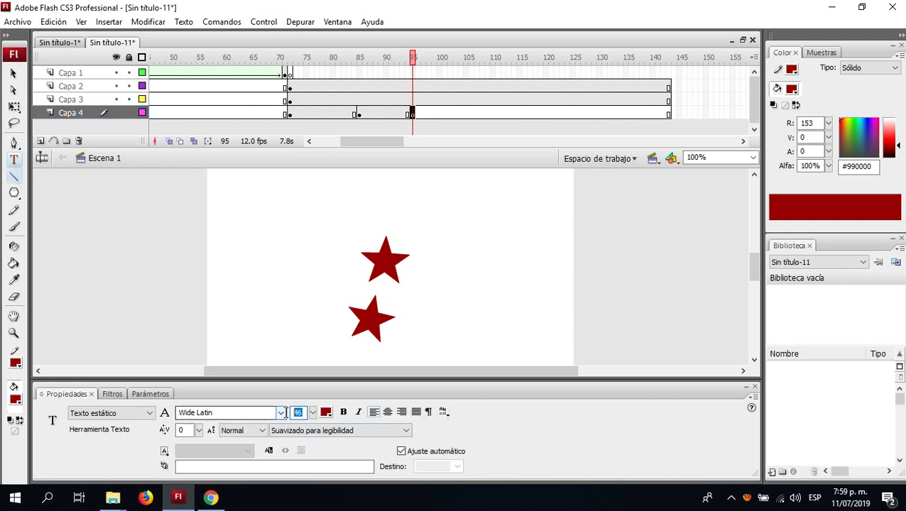
text(46)
click(282, 415)
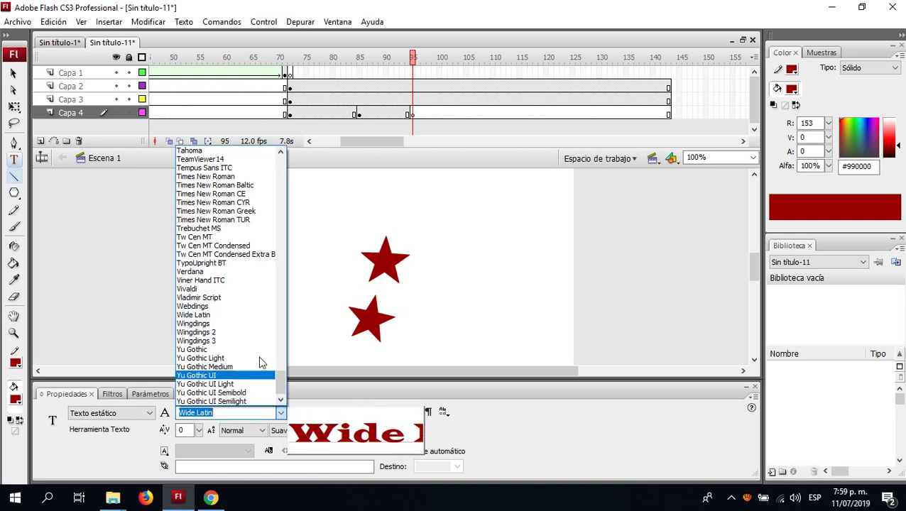
click(215, 320)
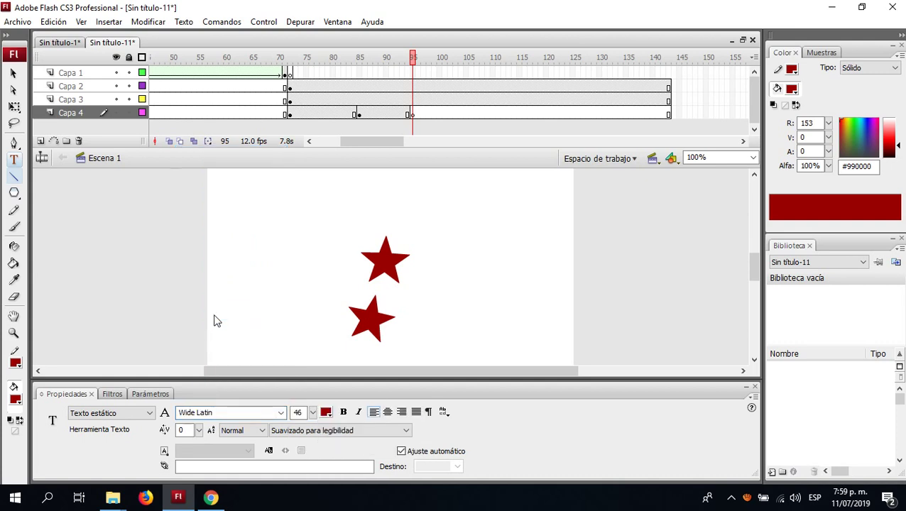
click(489, 205)
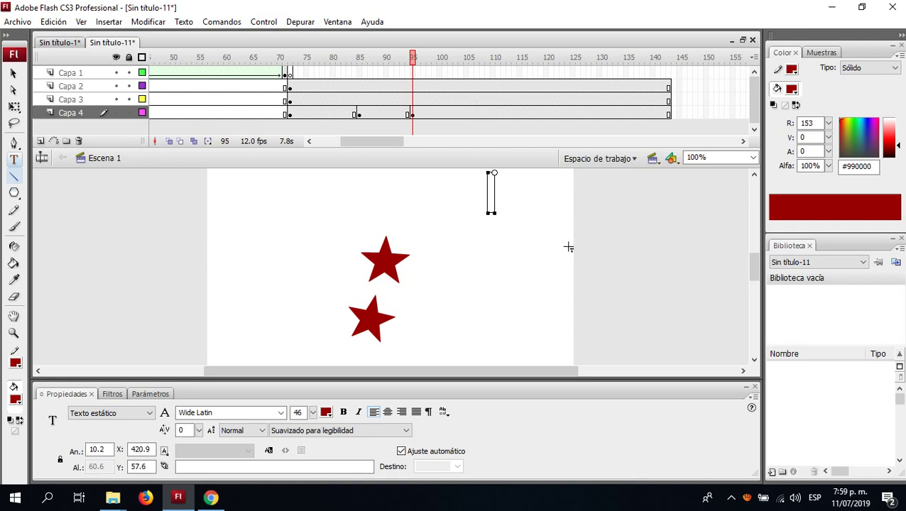
text(T)
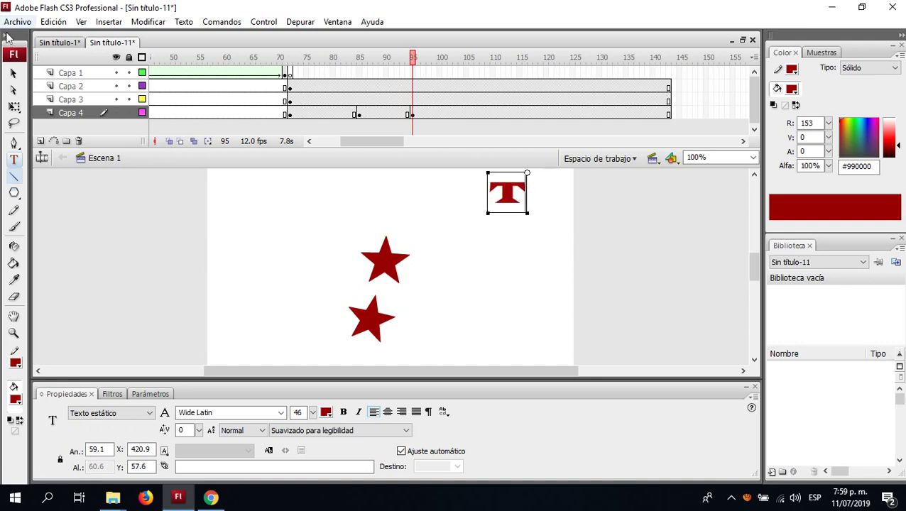
Shift the letter T slightly downward and break it apart into a shape.
click(15, 74)
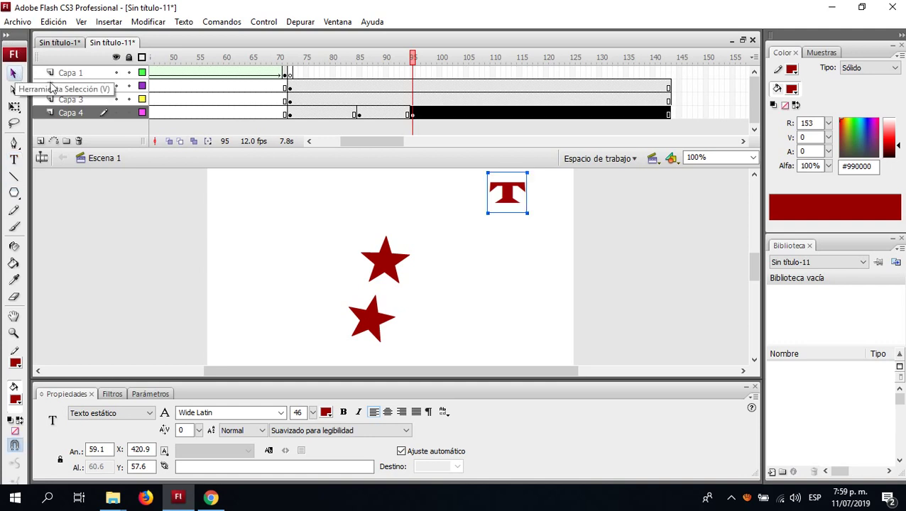
drag(508, 193, 509, 206)
right_click(510, 205)
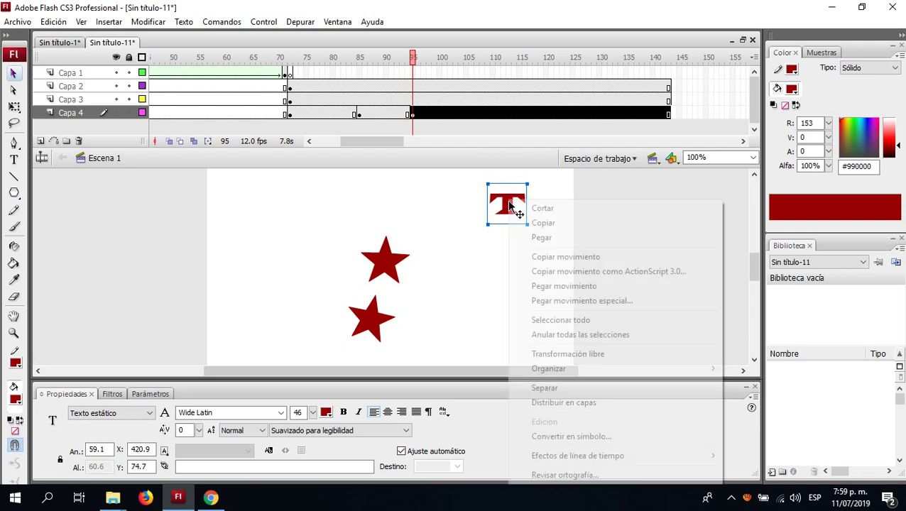
click(544, 389)
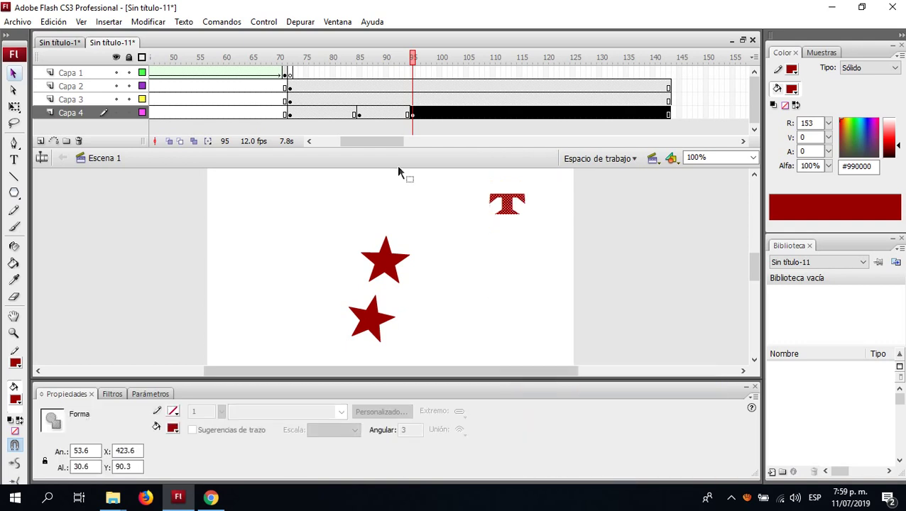
Create a shape tween on Capa 4 from the star at frame 85 to the T at frame 95 and preview it.
click(413, 115)
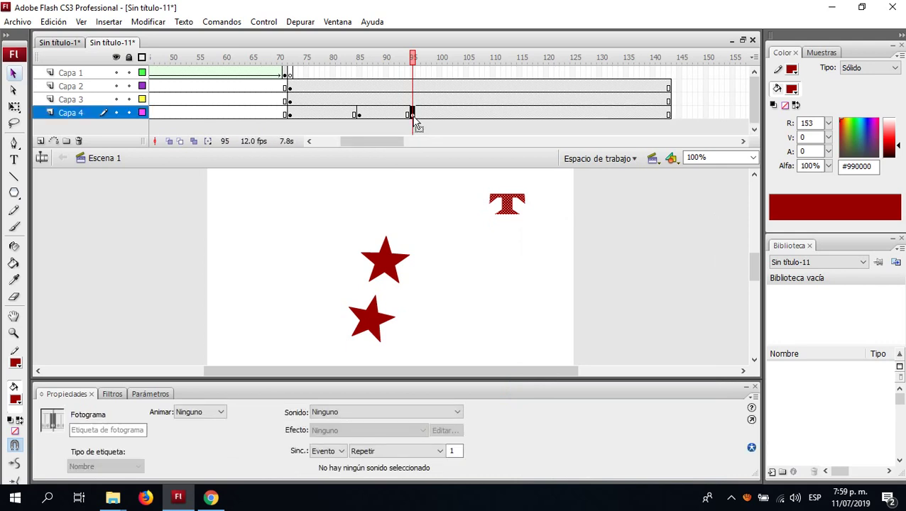
click(407, 114)
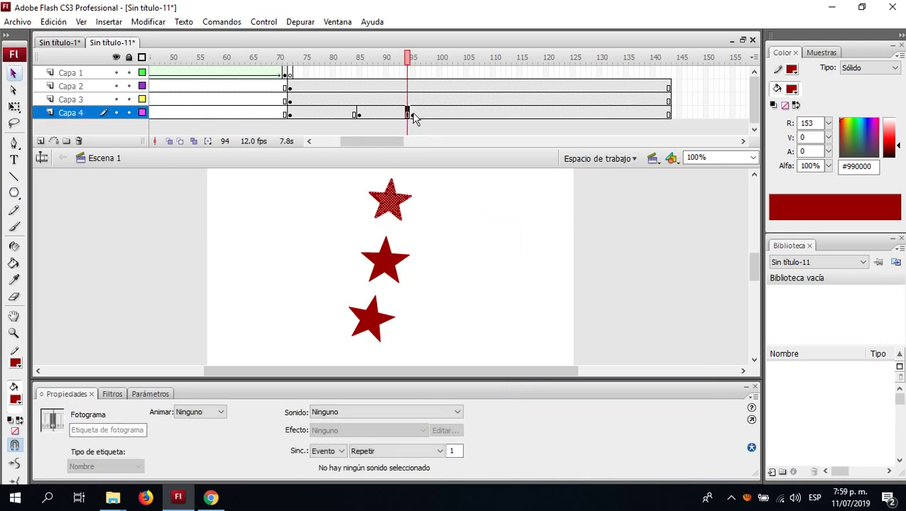
click(414, 116)
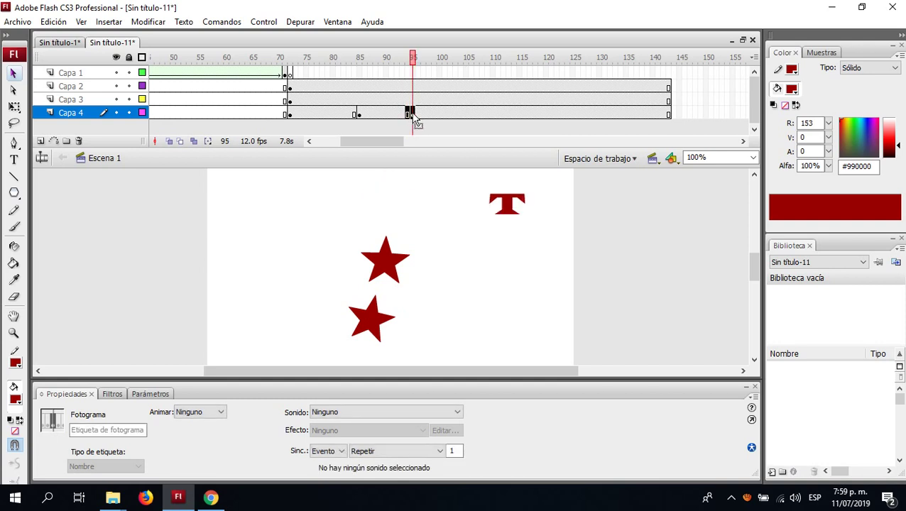
right_click(414, 116)
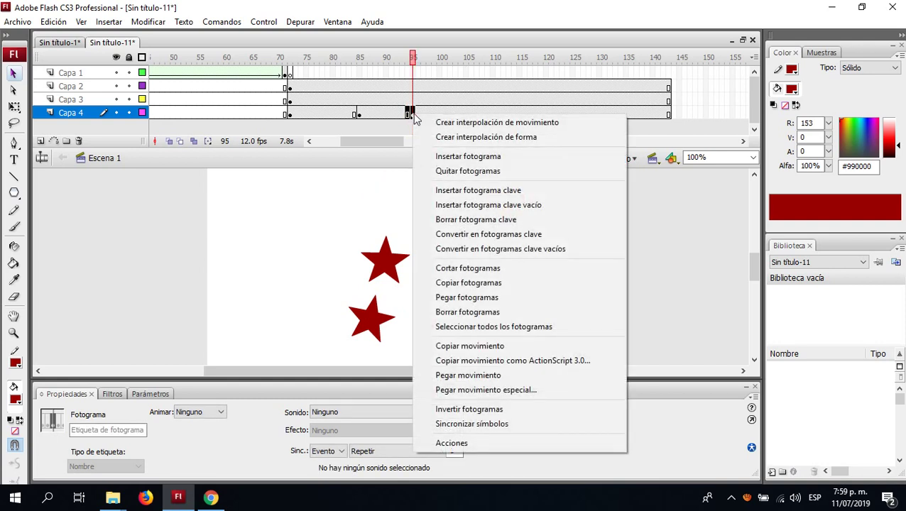
click(475, 138)
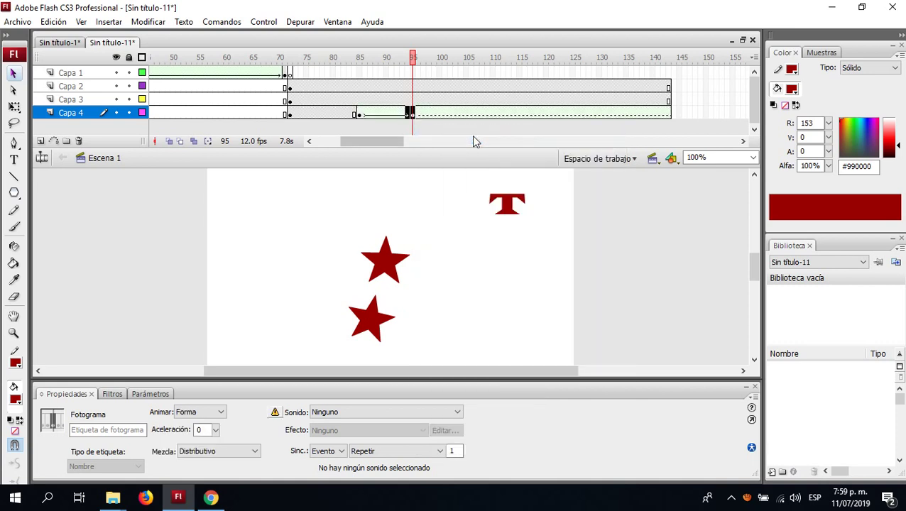
drag(278, 58, 445, 72)
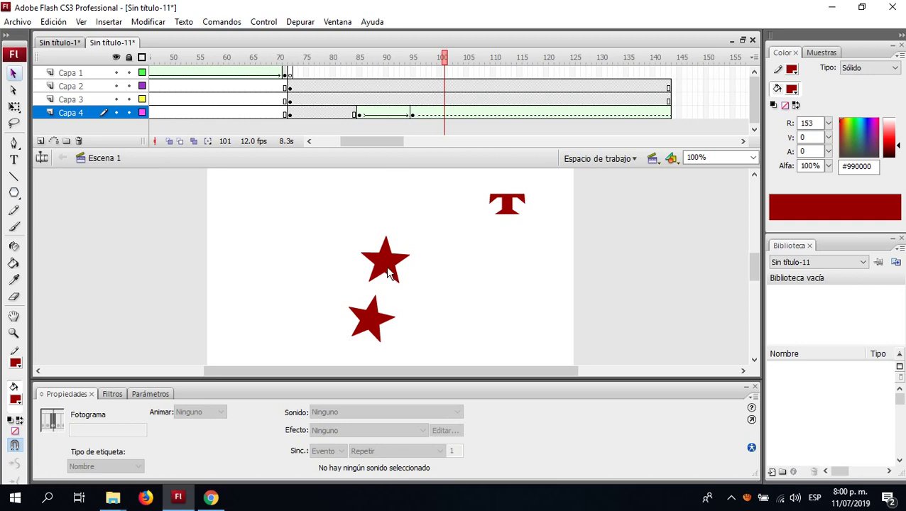
Identify the middle star's layer, Capa 3, and insert a keyframe at frame 95 and a blank keyframe at frame 105 on it.
click(387, 267)
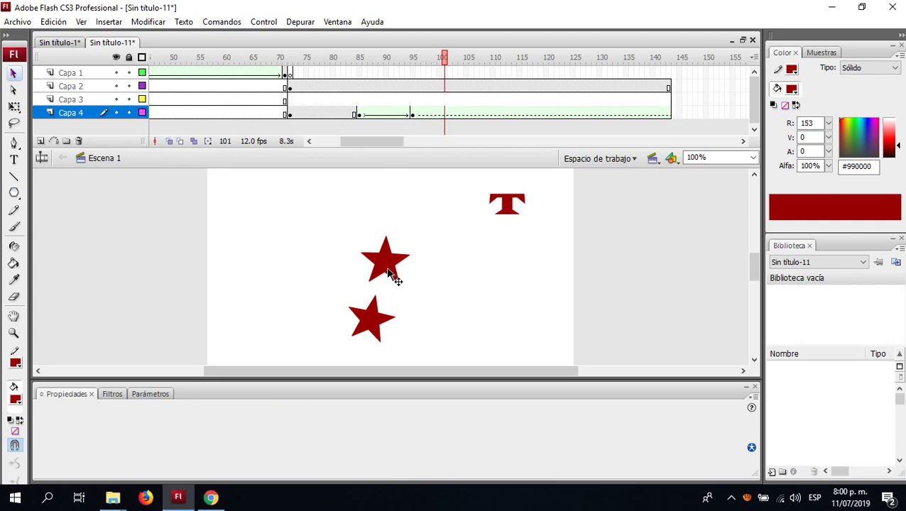
click(415, 104)
right_click(414, 103)
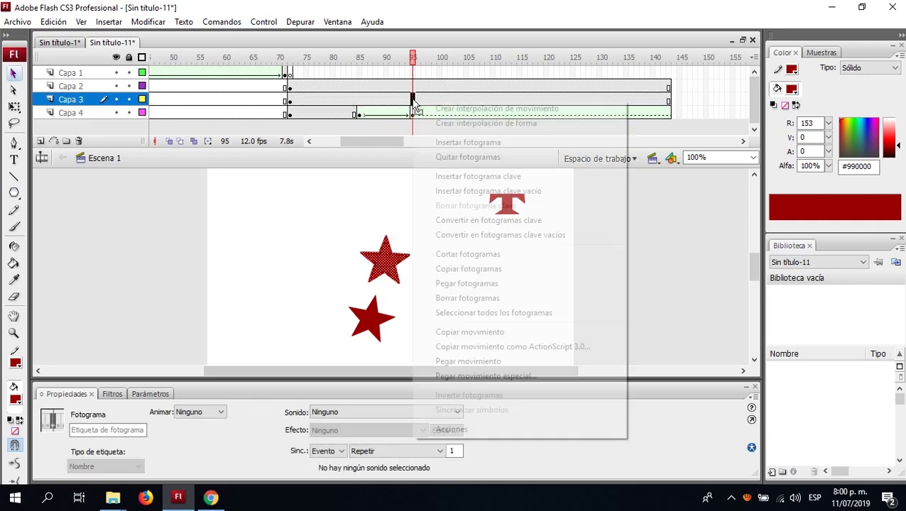
click(507, 177)
click(468, 103)
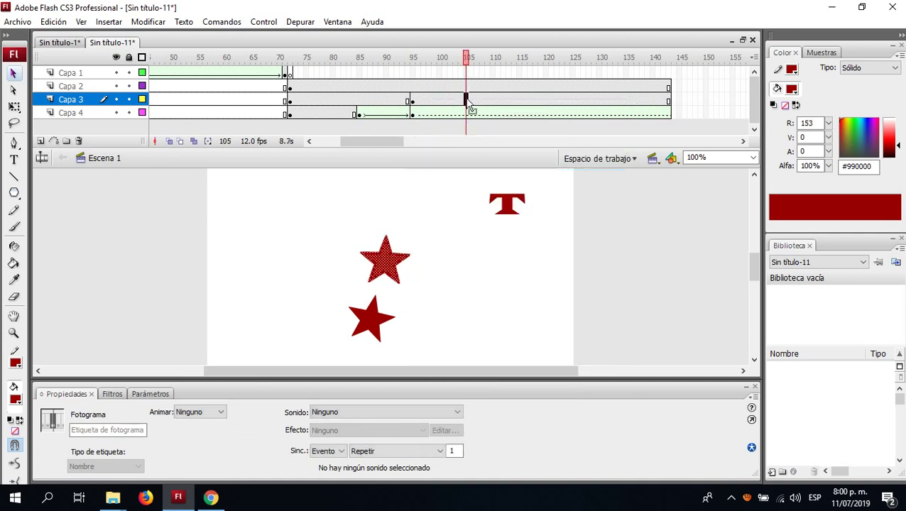
right_click(468, 103)
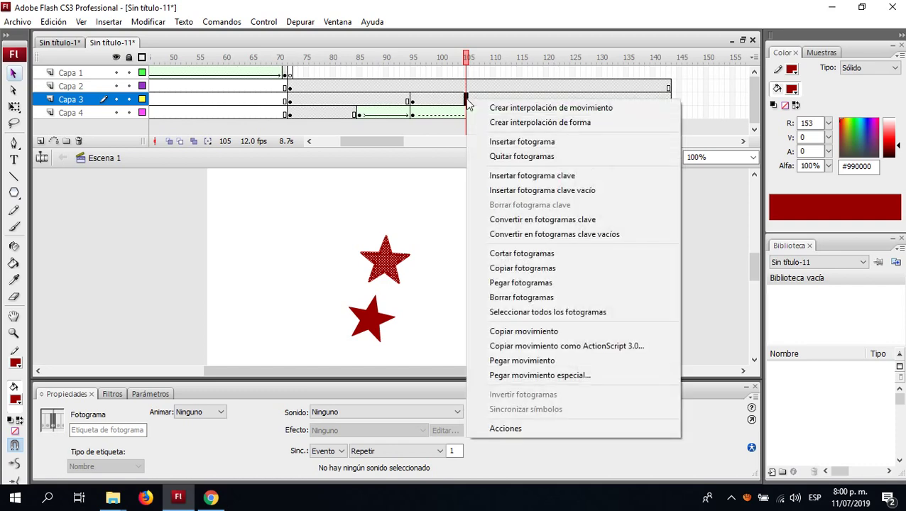
click(570, 190)
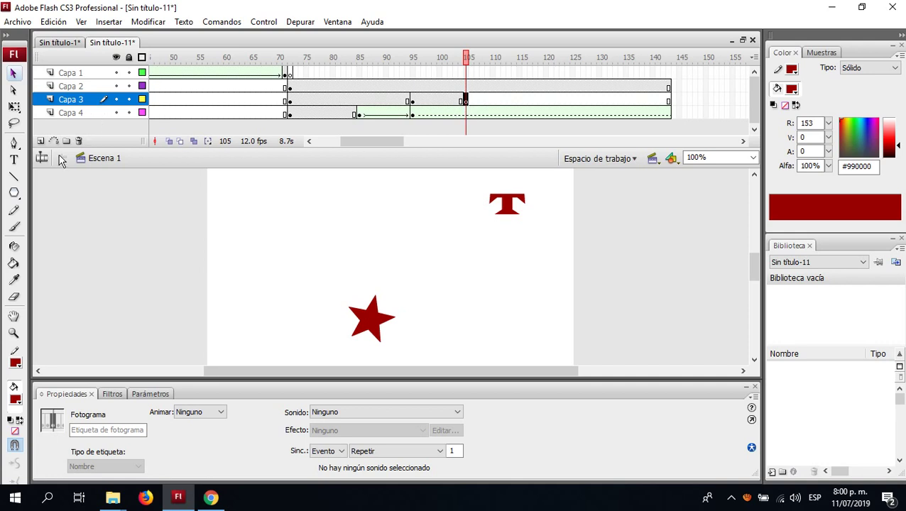
Add the static text "Q" in Wide Latin, size 46, below the letter T on Capa 3.
click(14, 160)
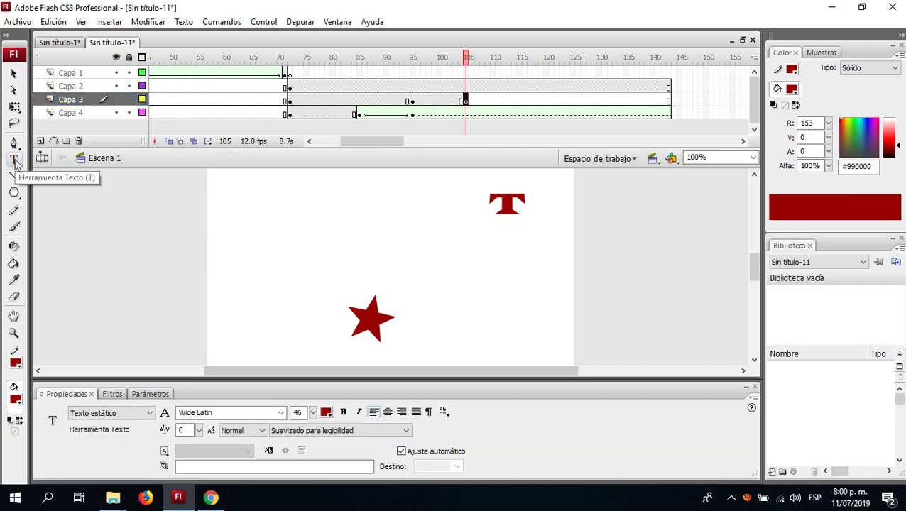
click(483, 266)
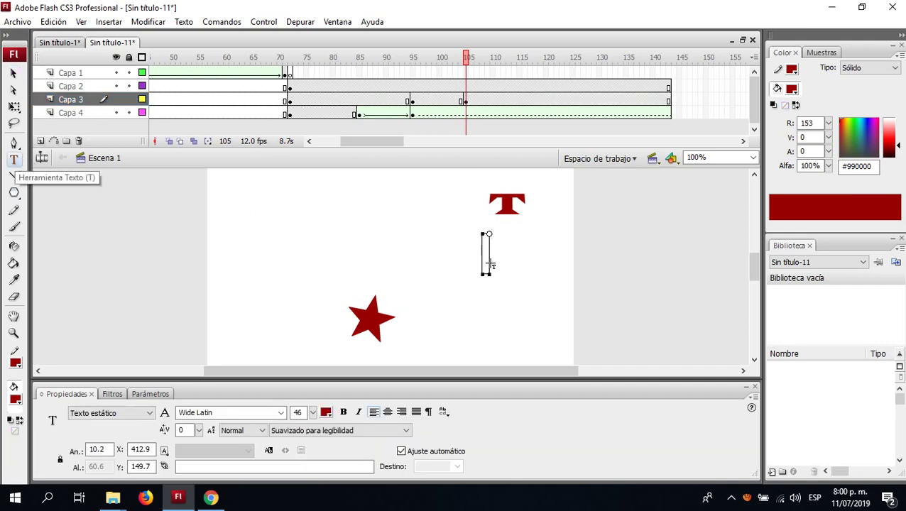
text(Q)
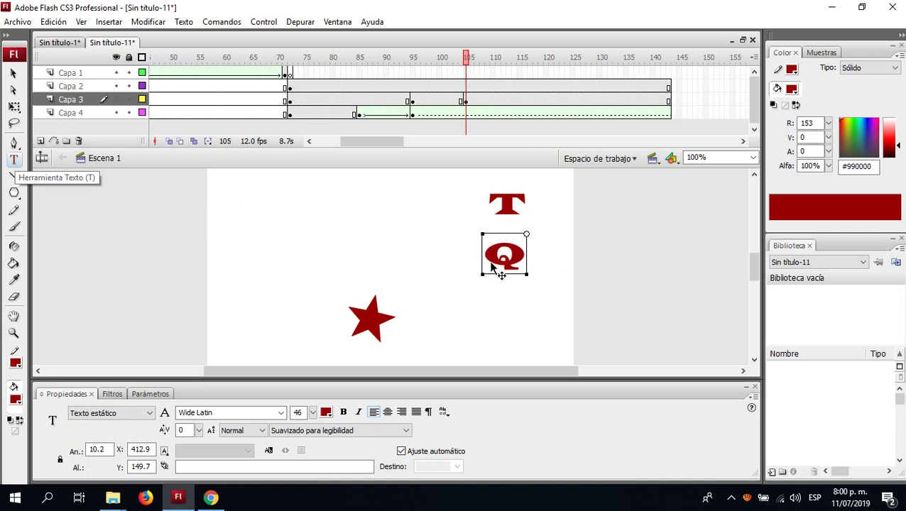
Shift the letter Q slightly to the right and break it apart into a shape.
click(12, 73)
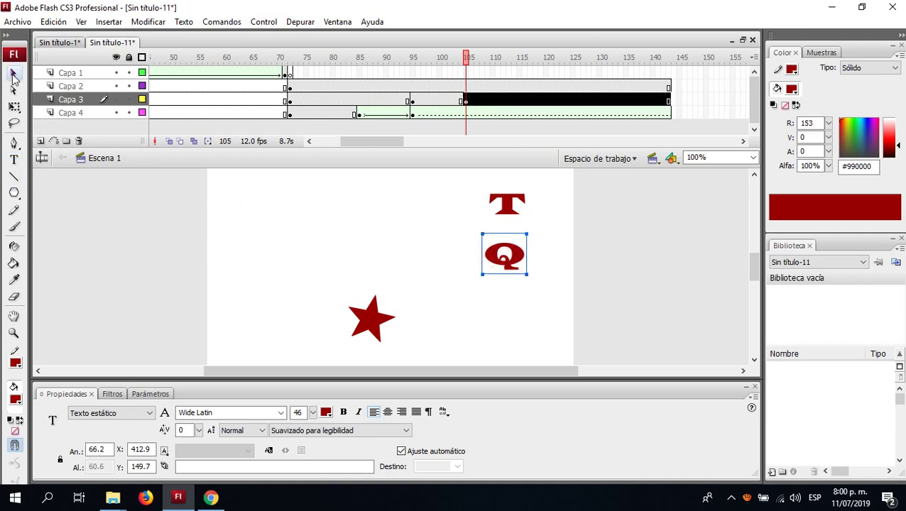
drag(510, 259, 514, 260)
right_click(514, 260)
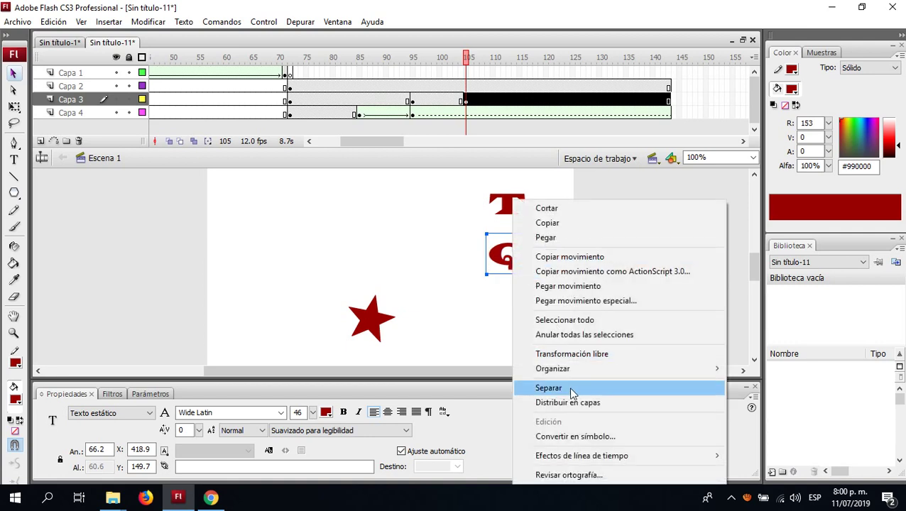
click(573, 393)
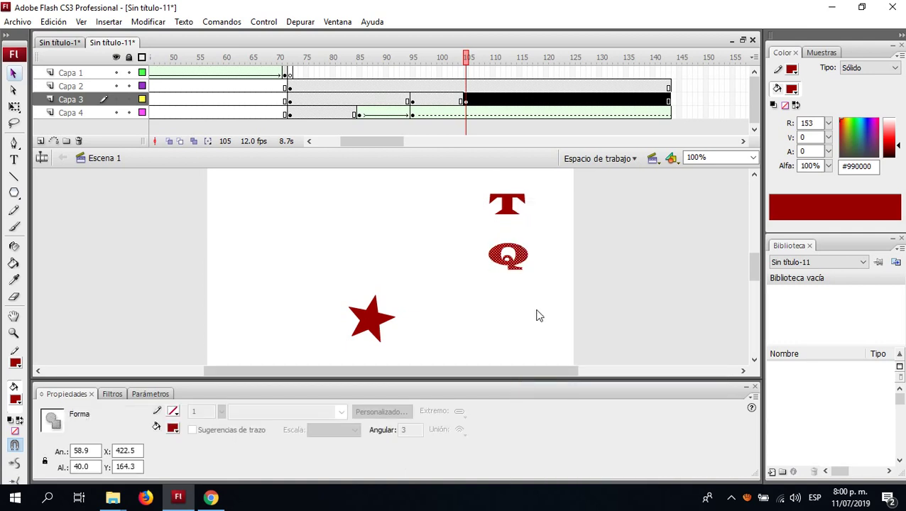
Create a shape tween on Capa 3 from the star at frame 95 to the Q at frame 105 and preview it.
click(465, 101)
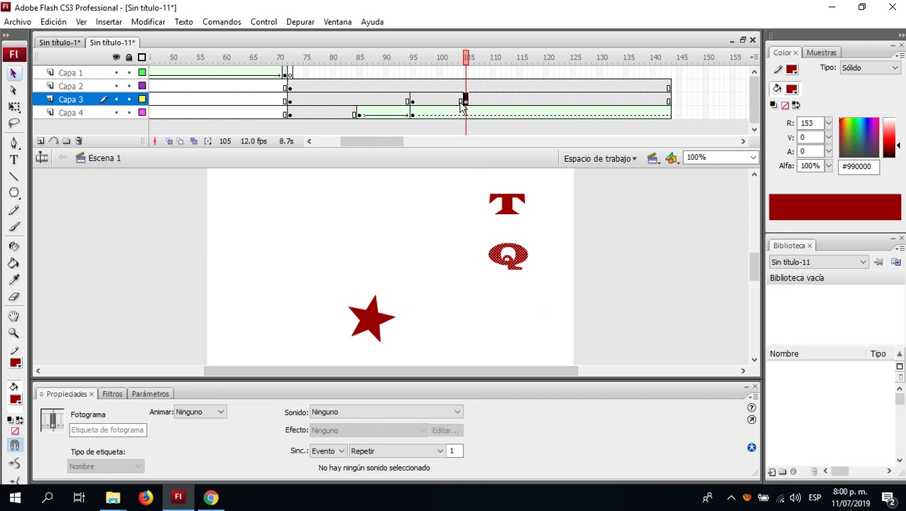
click(461, 101)
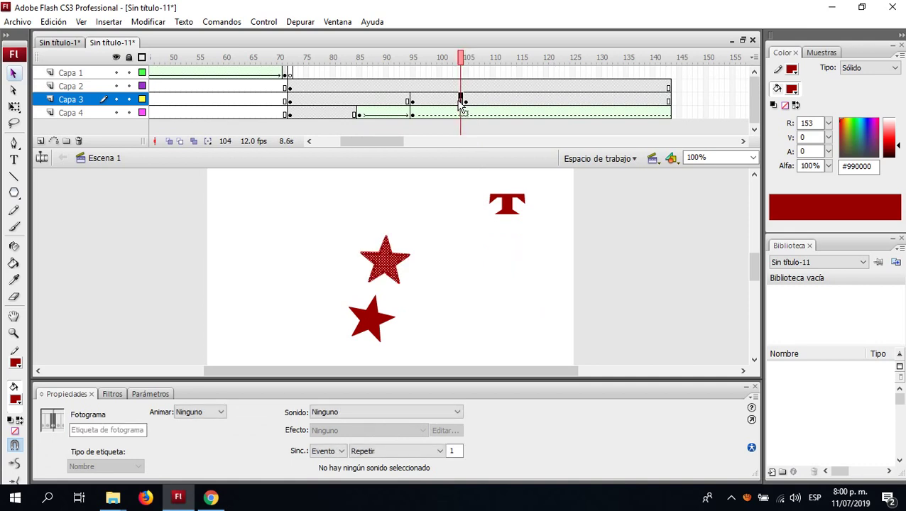
click(466, 102)
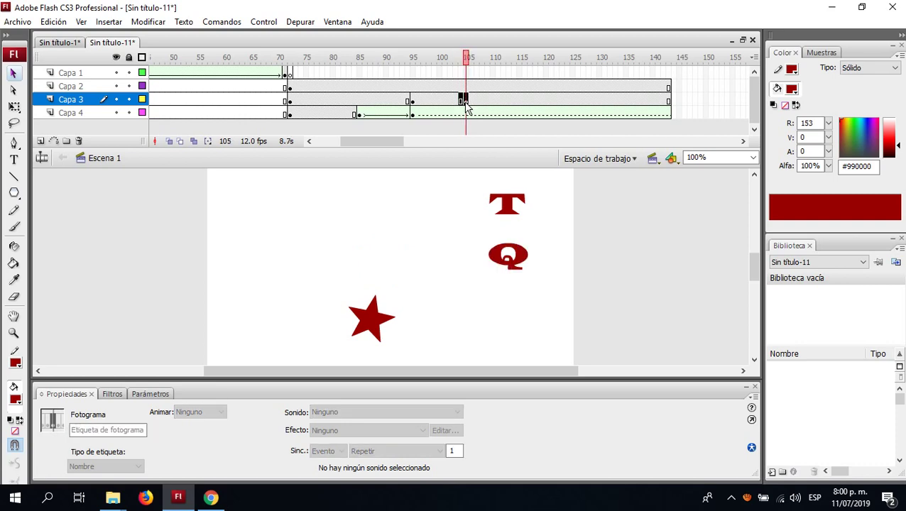
right_click(466, 104)
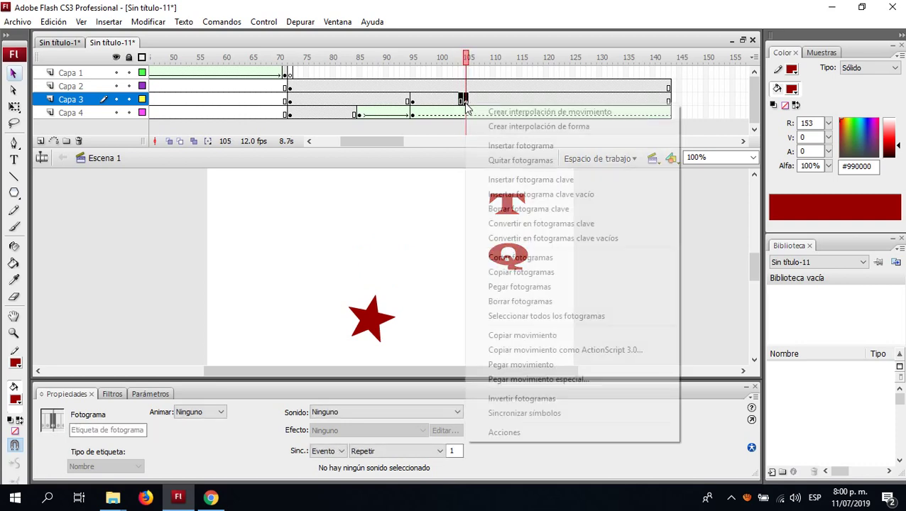
click(514, 128)
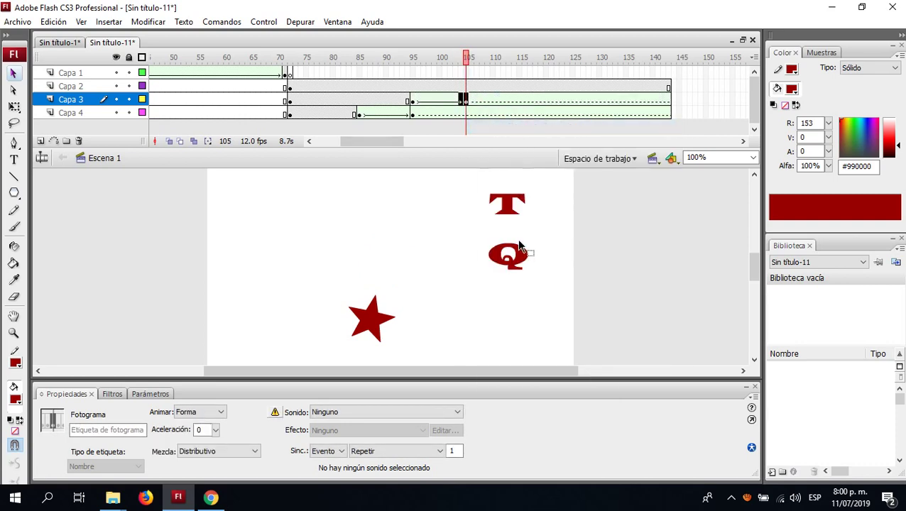
drag(338, 58, 465, 106)
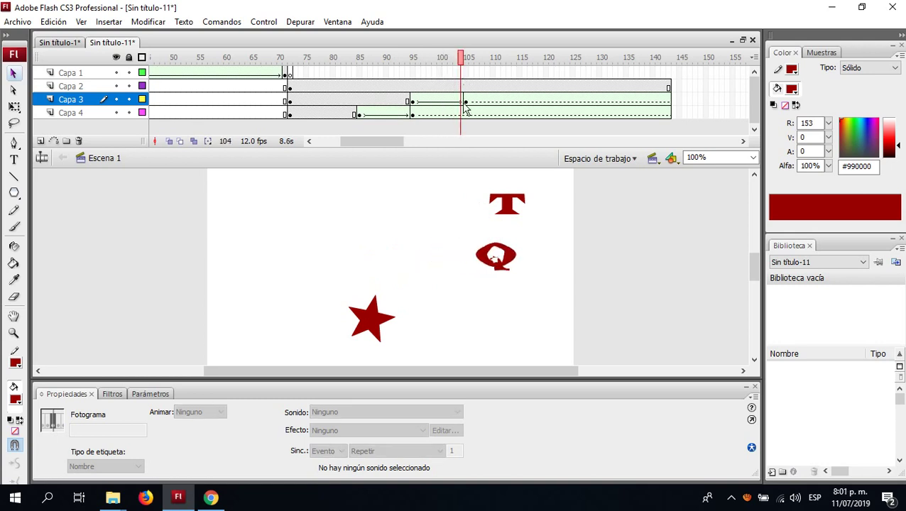
Identify the remaining star's layer, Capa 2, and insert a keyframe at frame 105 and a blank keyframe at frame 115 on it.
click(375, 327)
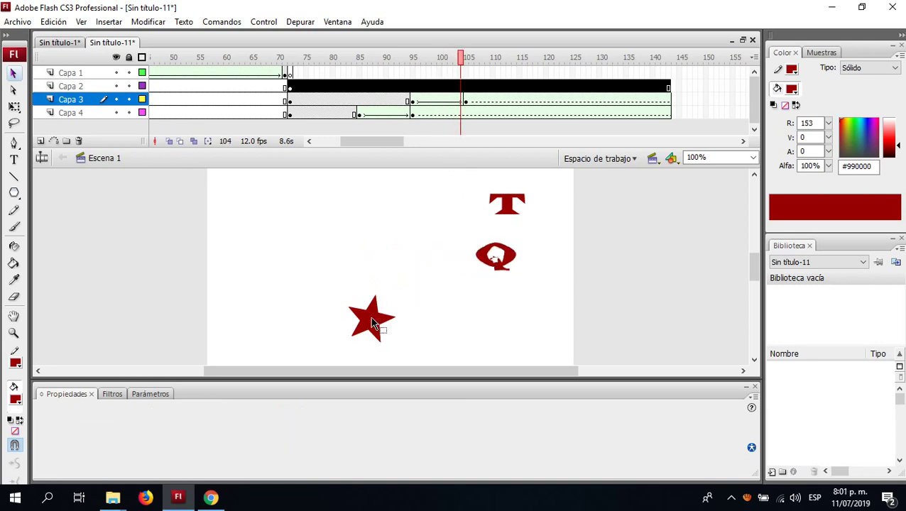
click(467, 86)
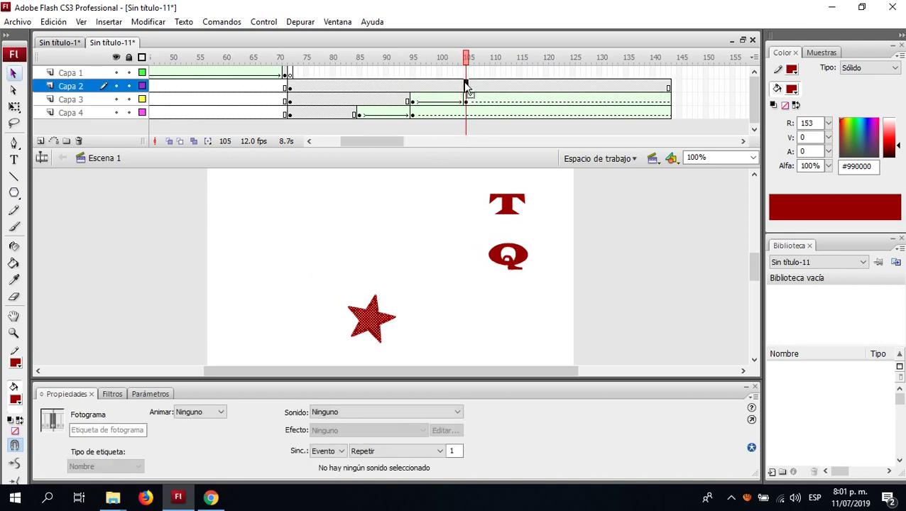
right_click(466, 84)
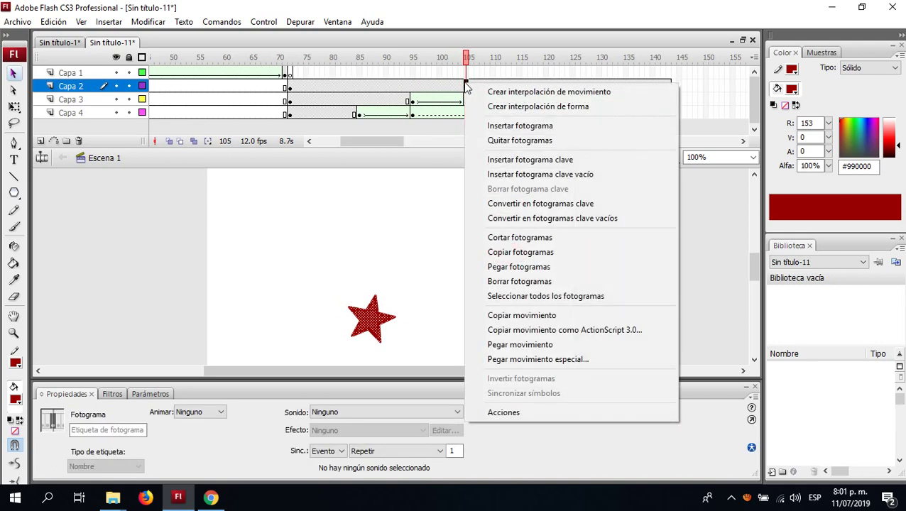
click(558, 160)
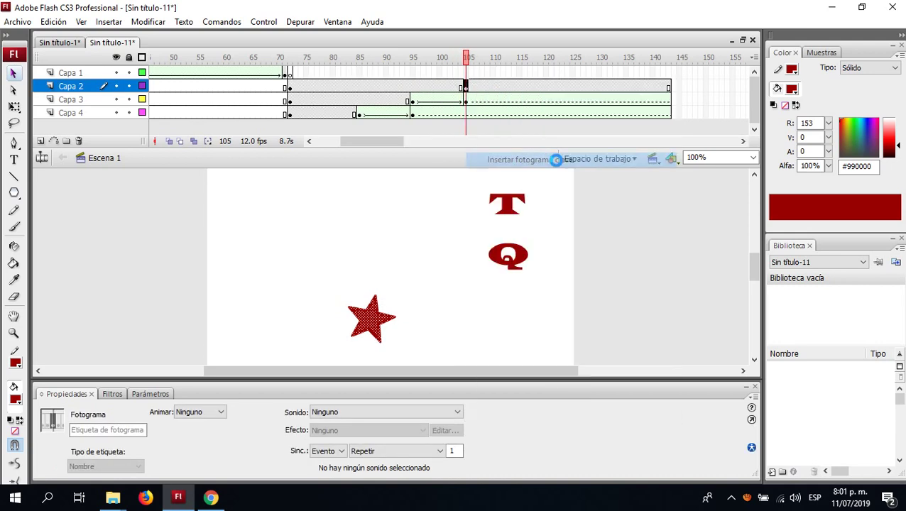
click(519, 86)
right_click(519, 86)
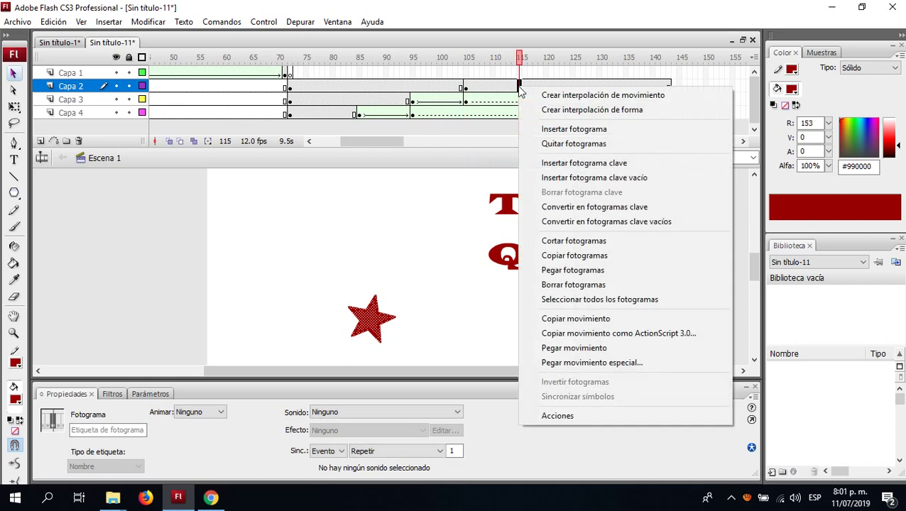
click(621, 178)
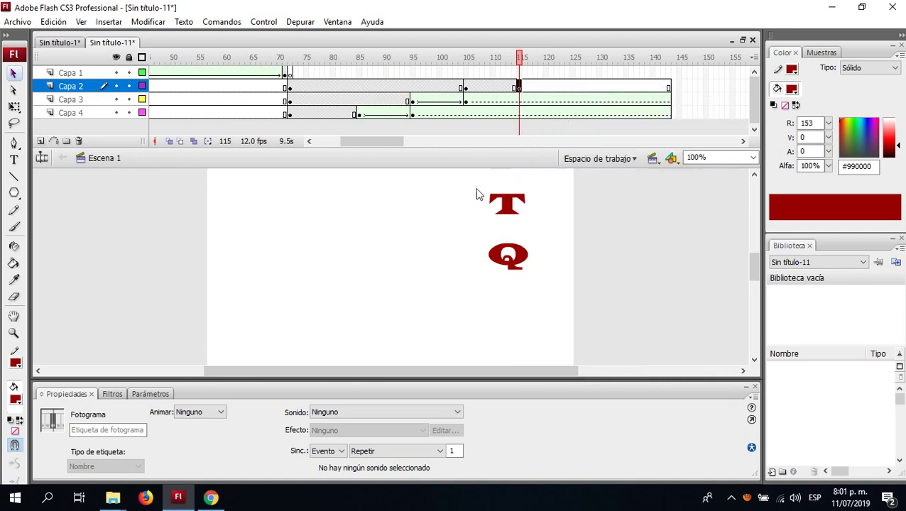
Add the static text "M" in Wide Latin, size 46, below the letter Q on Capa 2.
click(14, 160)
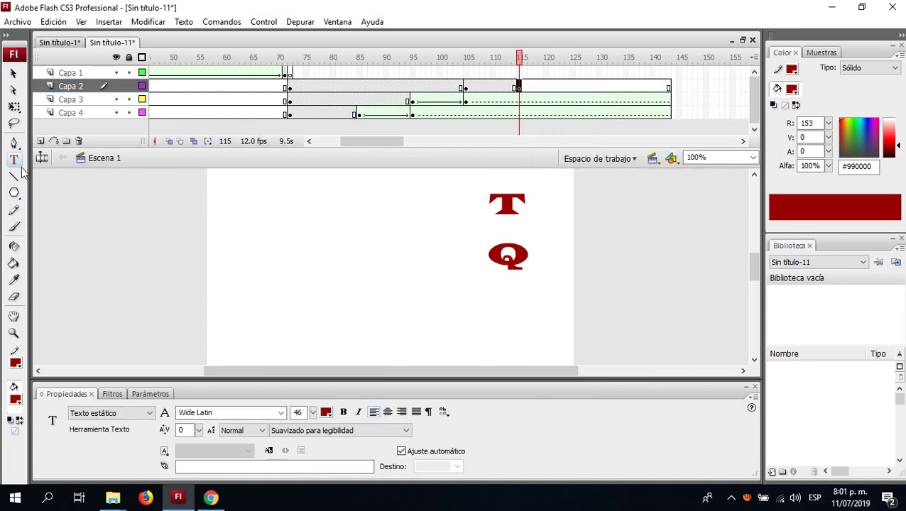
click(507, 321)
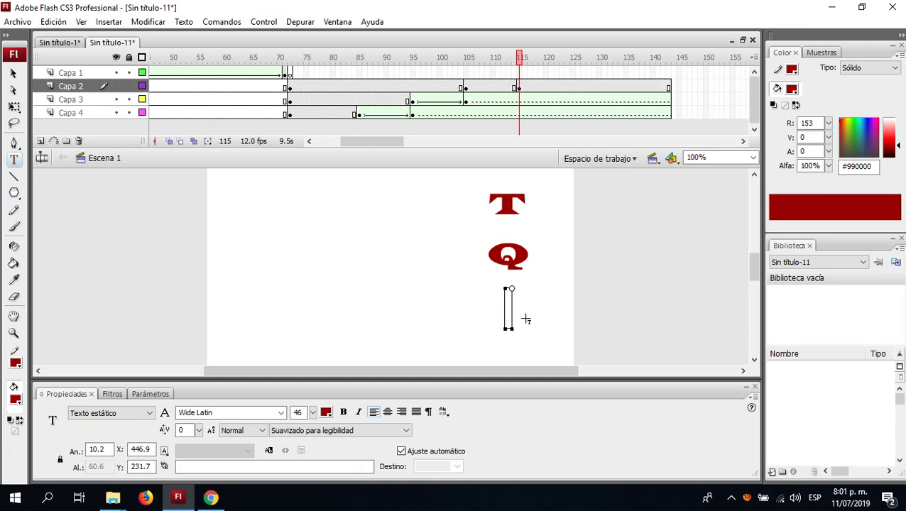
text(M)
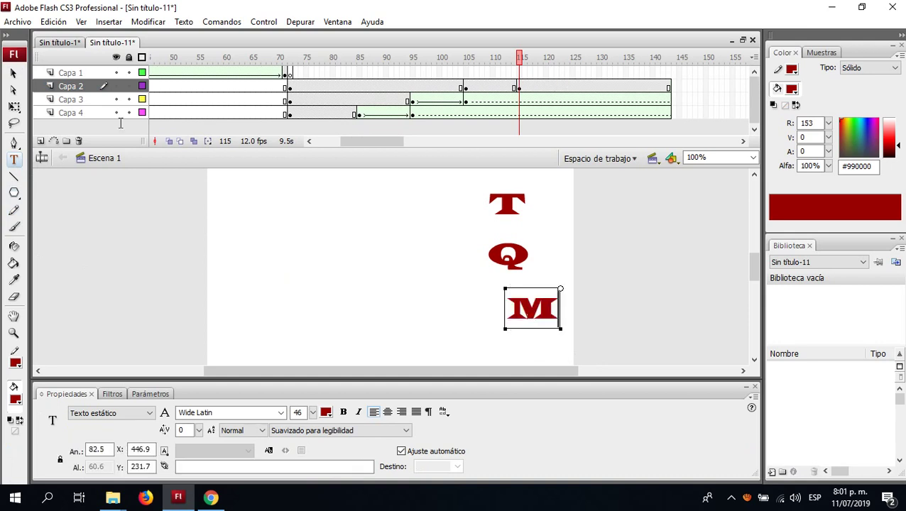
Shift the letter M left to line up under the T and Q, and break it apart into a shape.
click(13, 73)
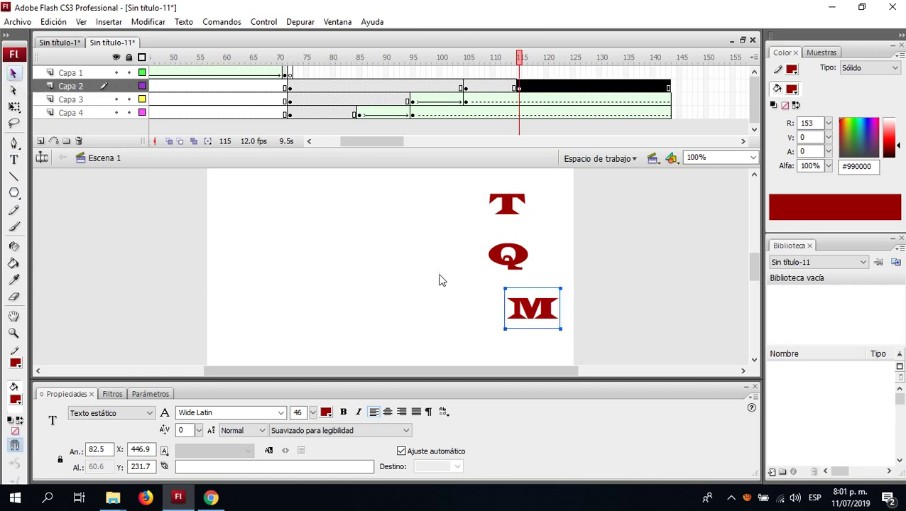
drag(555, 317, 534, 317)
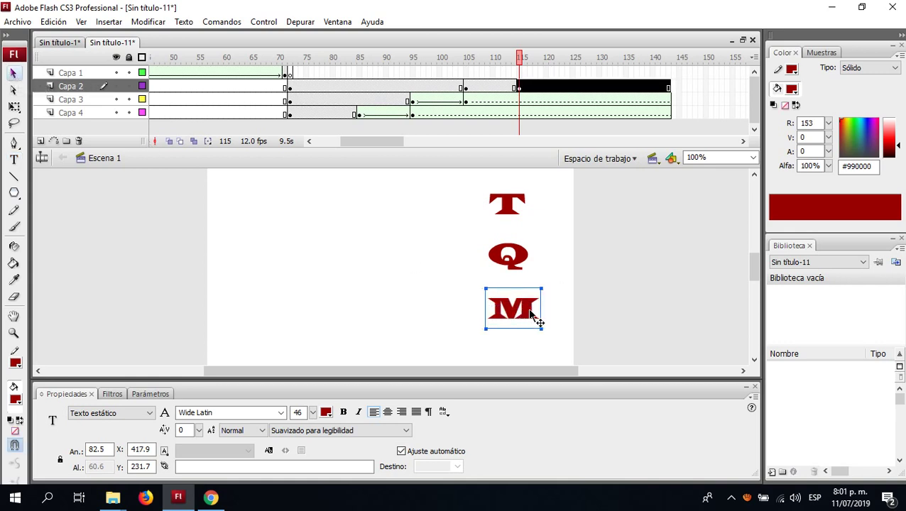
right_click(520, 306)
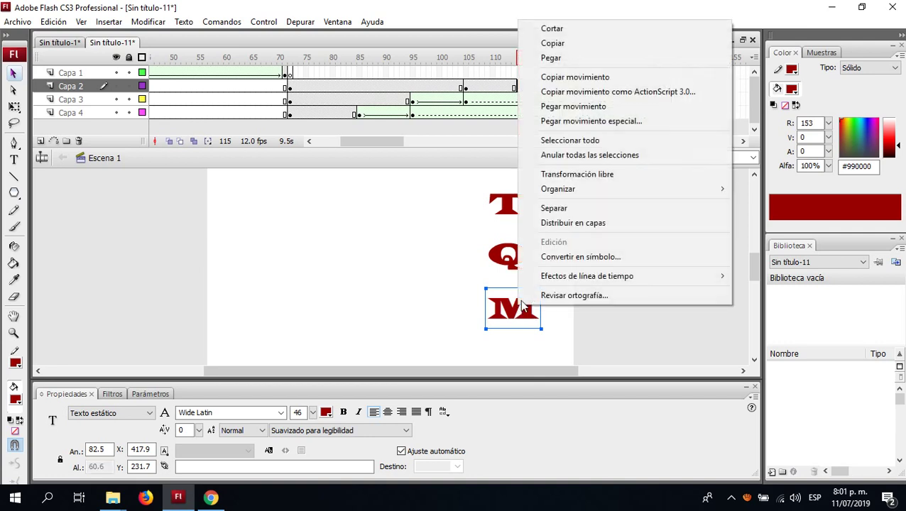
click(568, 208)
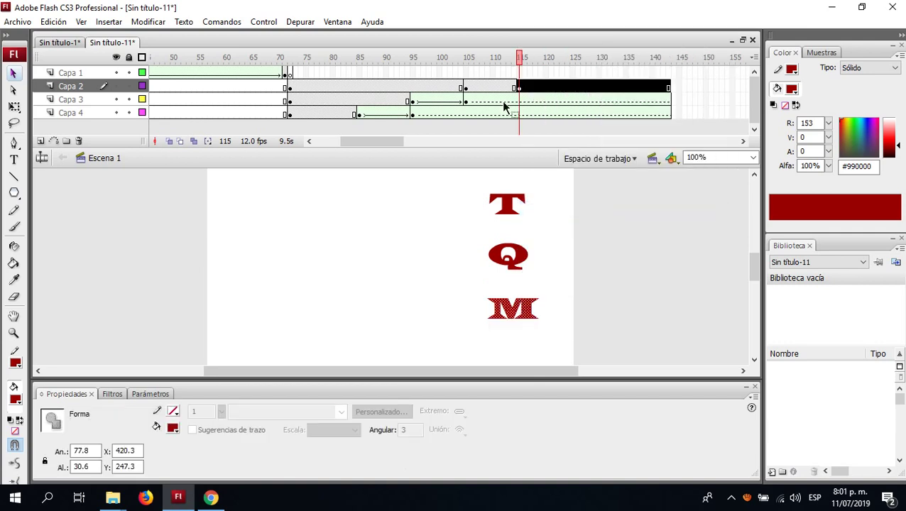
Create a shape tween on Capa 2 from the star at frame 105 to the M at frame 115.
click(518, 87)
key(comma)
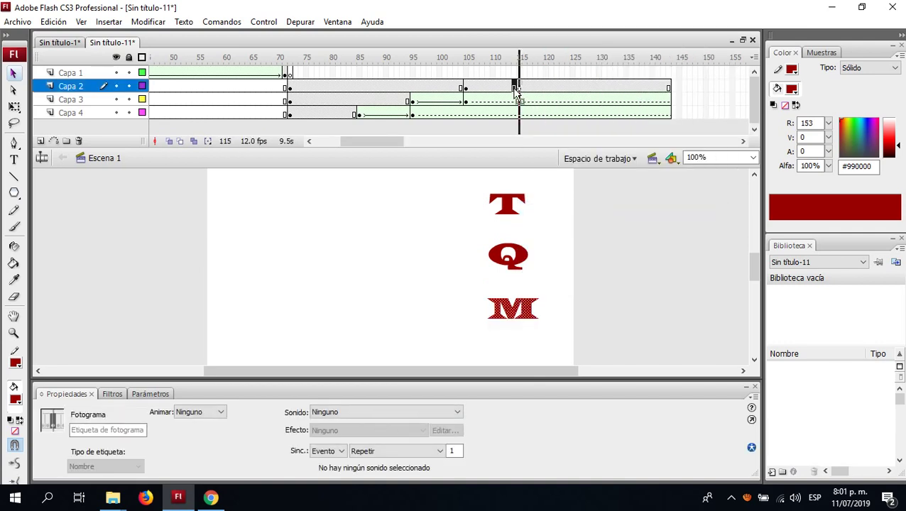
click(520, 88)
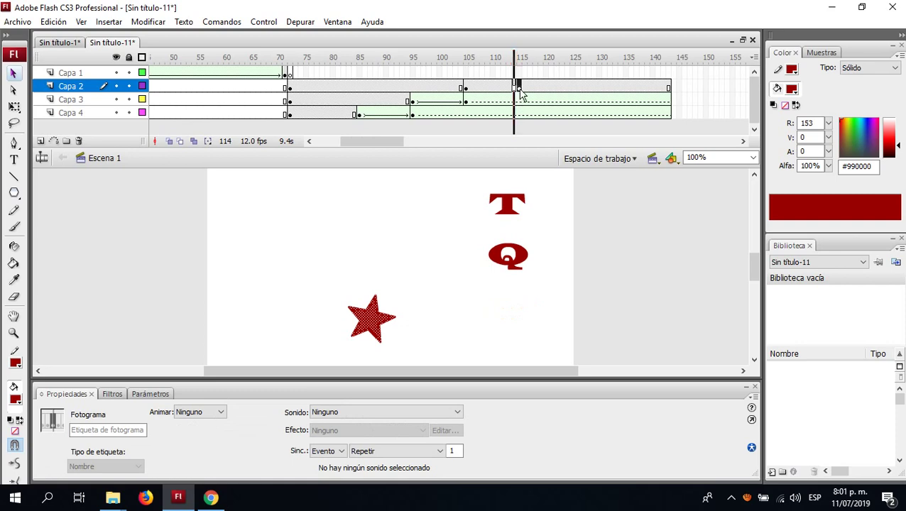
right_click(522, 91)
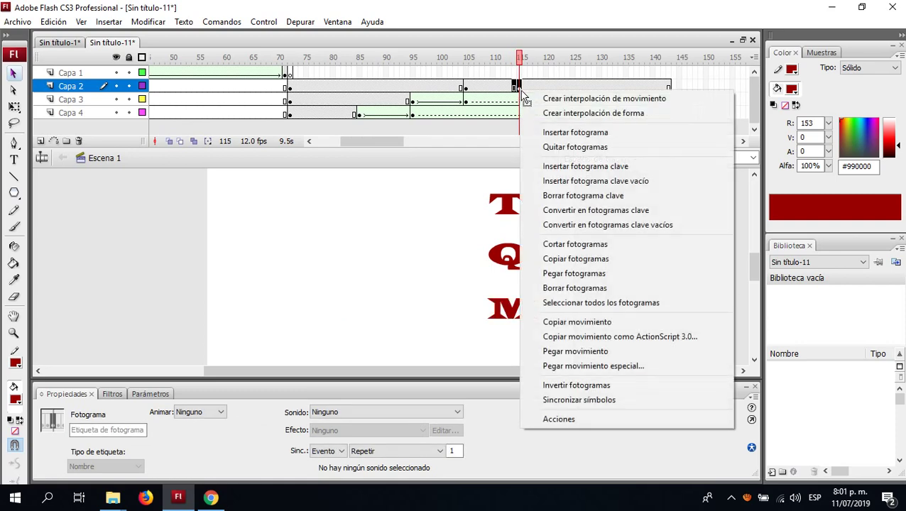
click(564, 114)
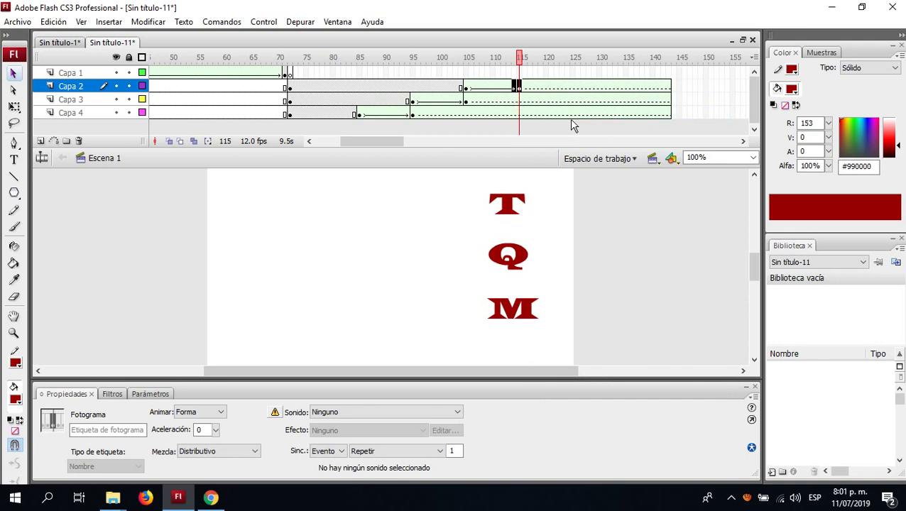
Preview the complete animation on the timeline and switch to the YouTube channel page in Chrome.
key(Return)
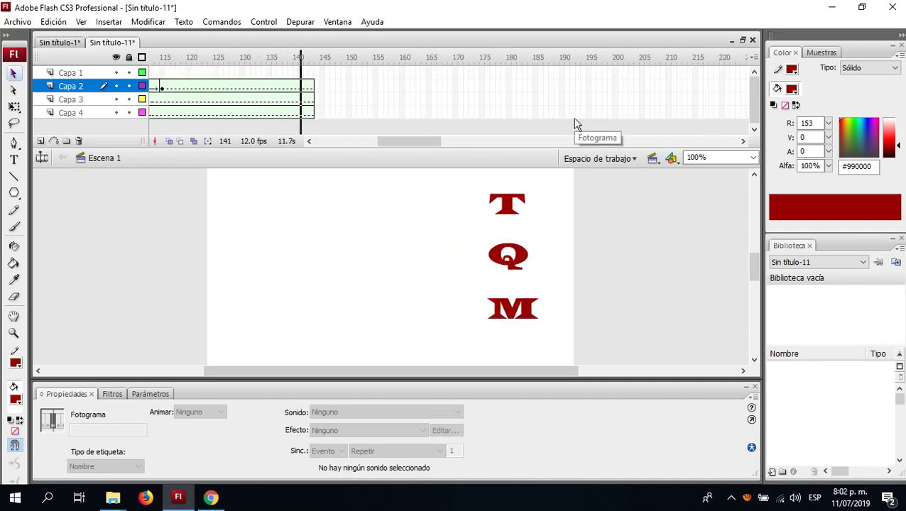
key(Return)
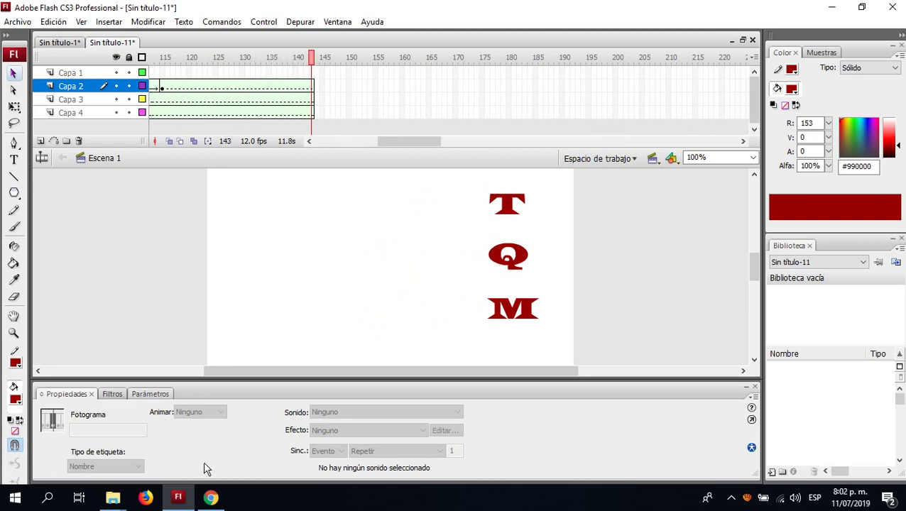
click(211, 497)
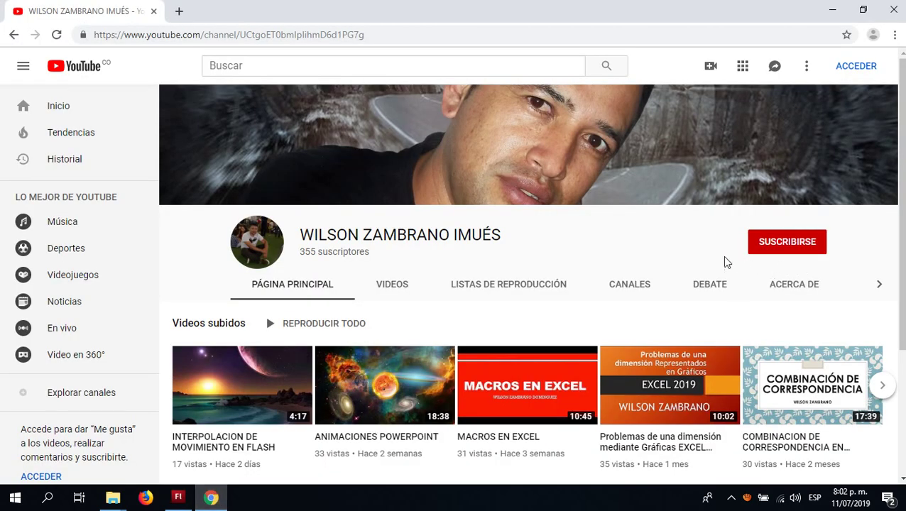